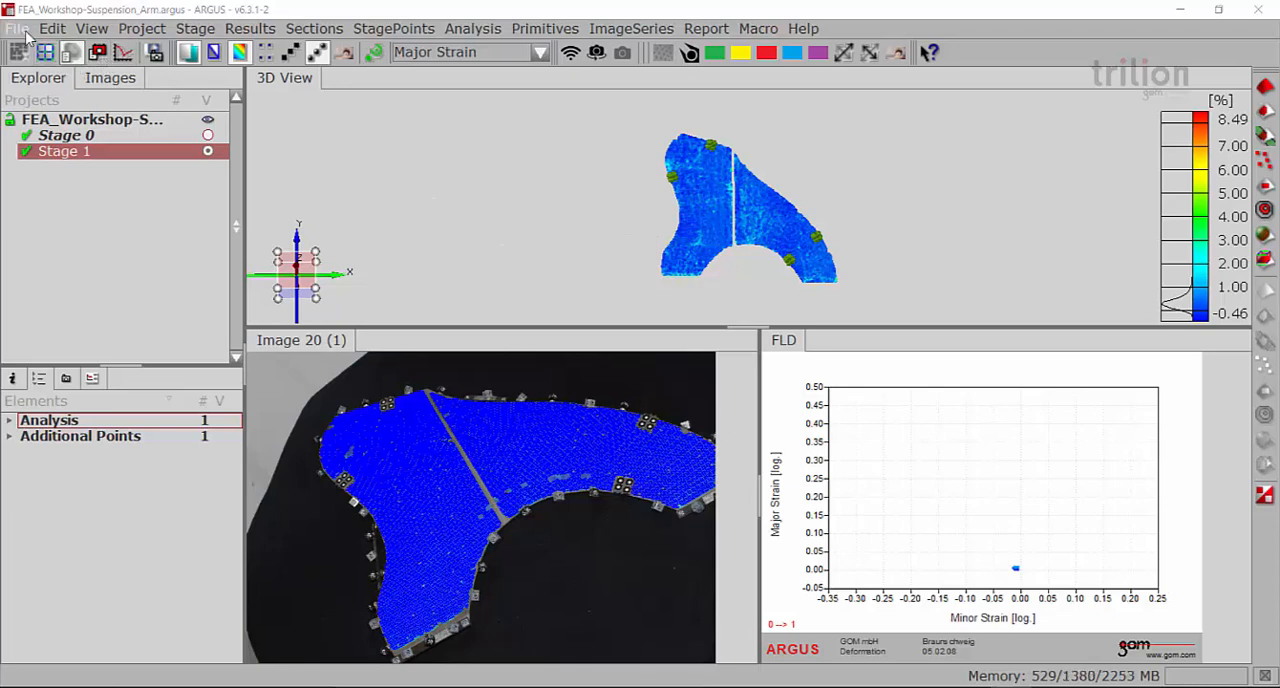
Add a new stage, keeping the Robust finder mode, black on white ellipses and 15 bit (0-428) barcode type
{"action": "left_click", "coordinate": [196, 30]}
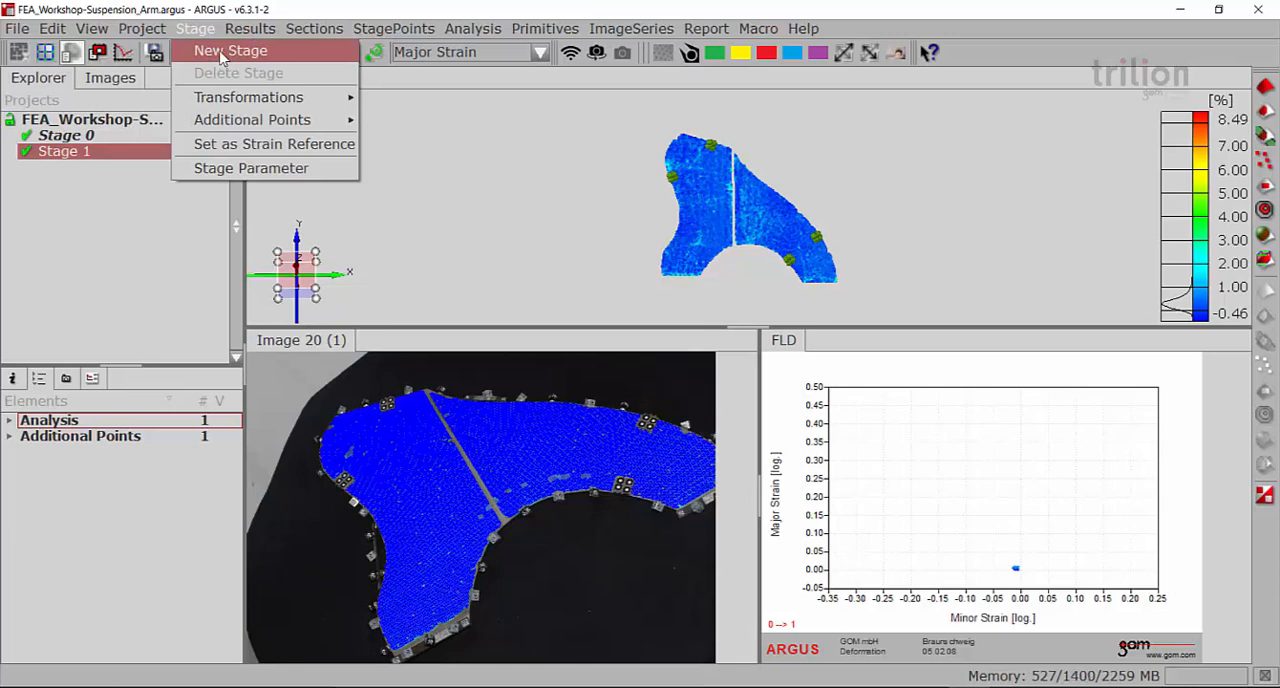
{"action": "left_click", "coordinate": [222, 55]}
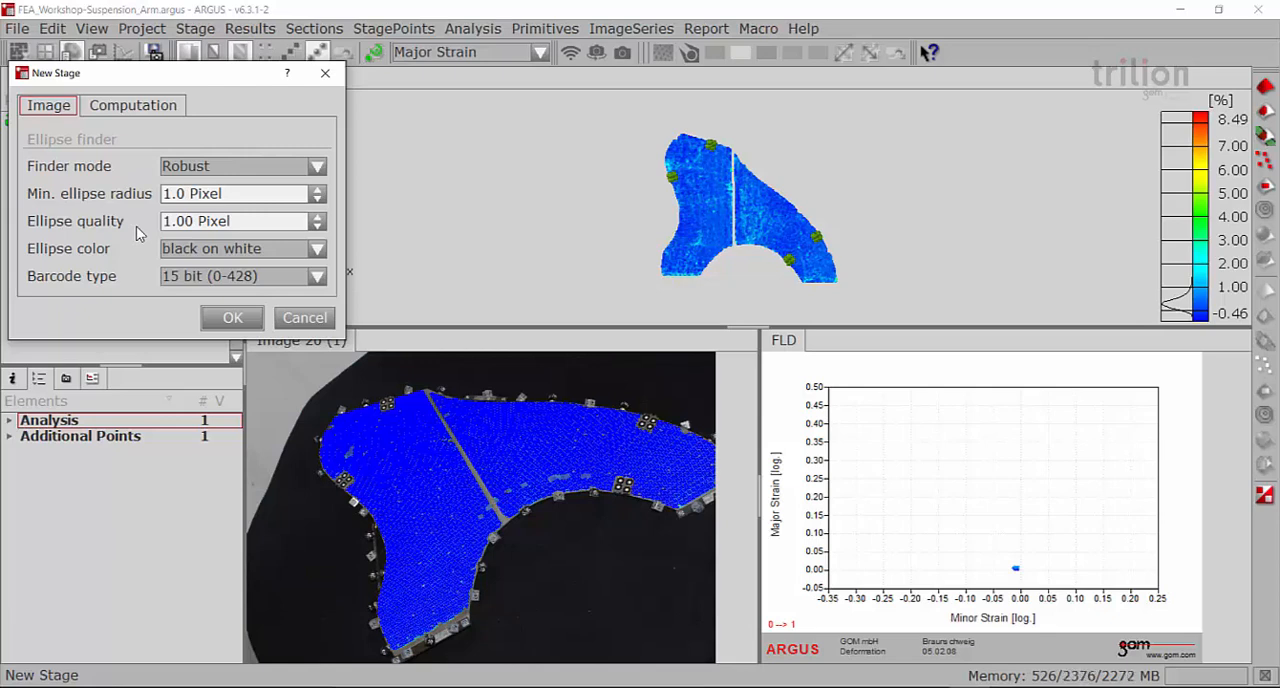
{"action": "left_click", "coordinate": [233, 318]}
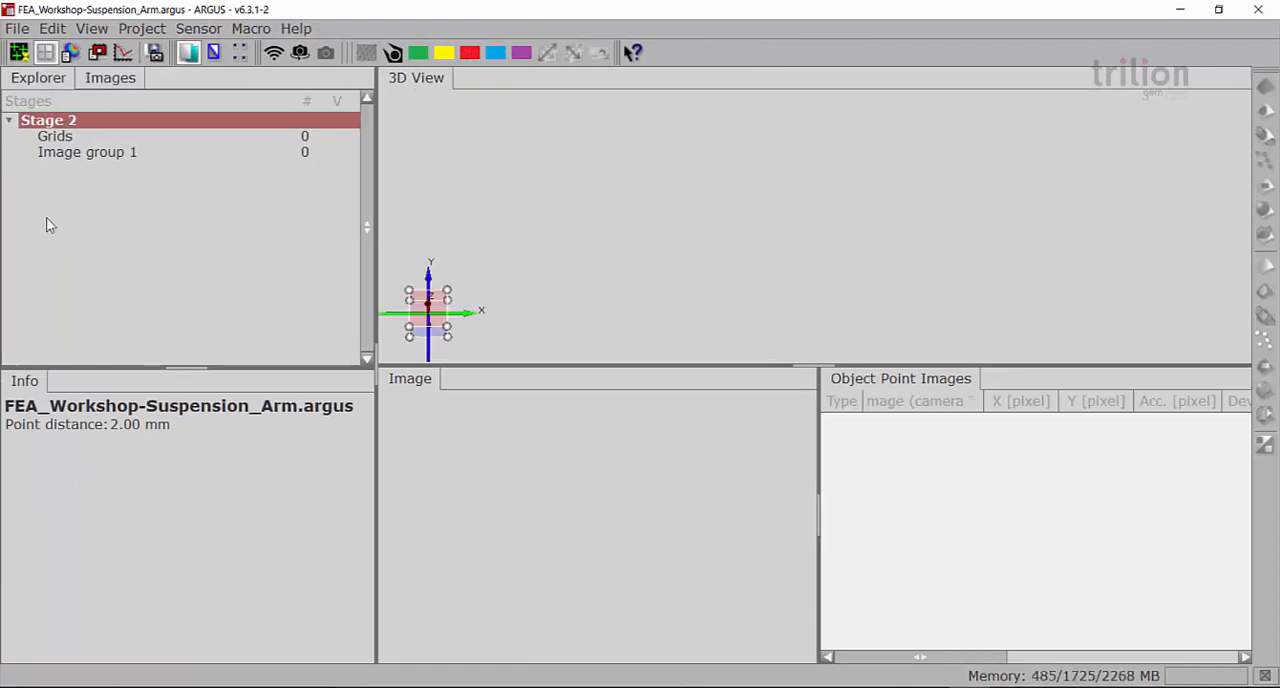
Switch to Project Mode and open the Add Images settings for the Images (1) group of stage02
{"action": "left_click", "coordinate": [18, 54]}
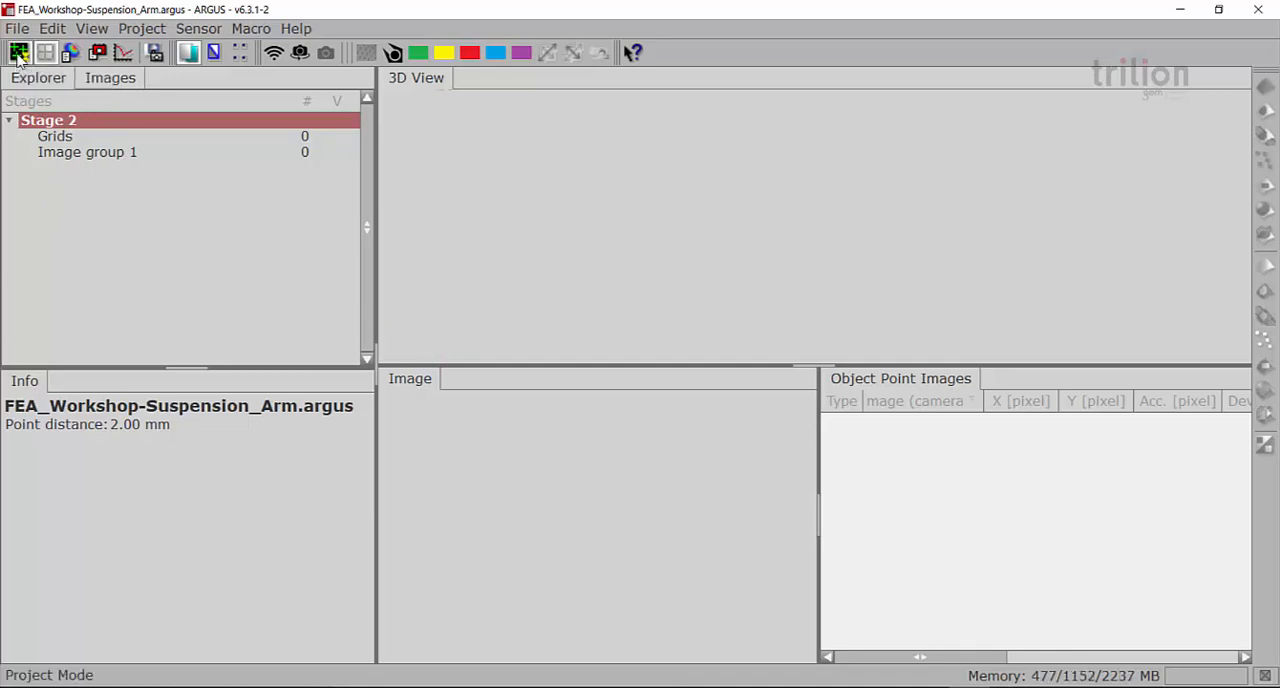
{"action": "left_click", "coordinate": [77, 172]}
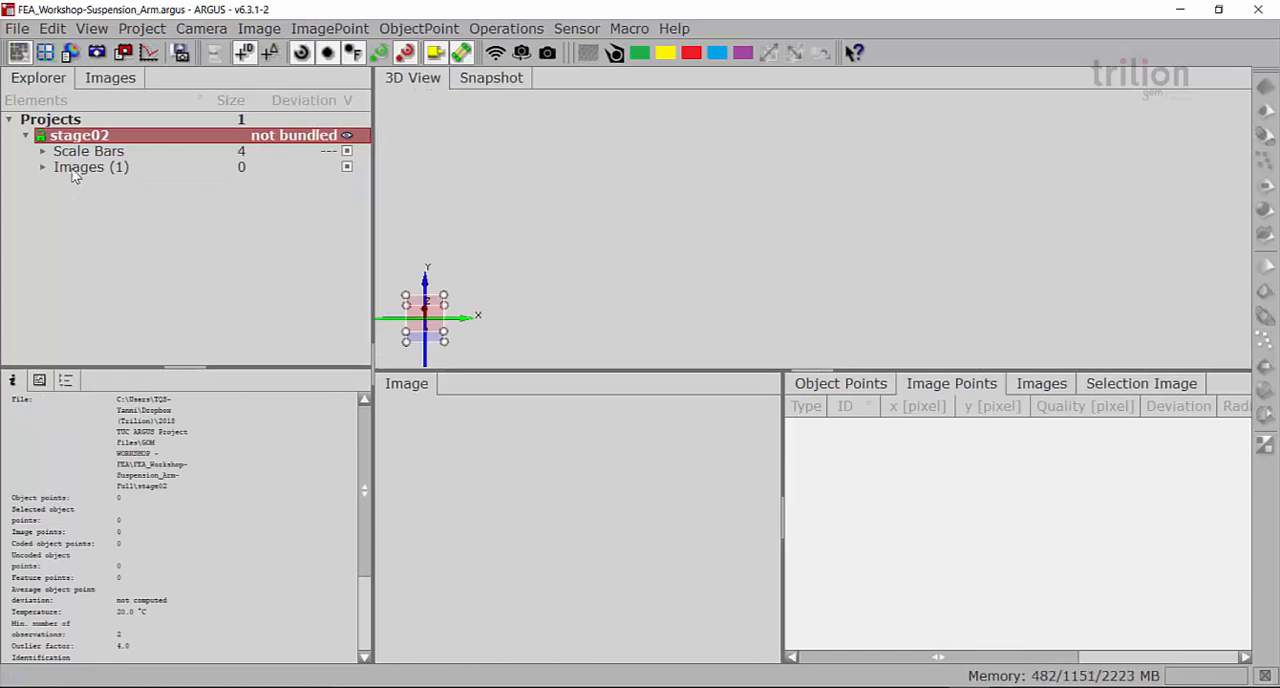
{"action": "right_click", "coordinate": [77, 172]}
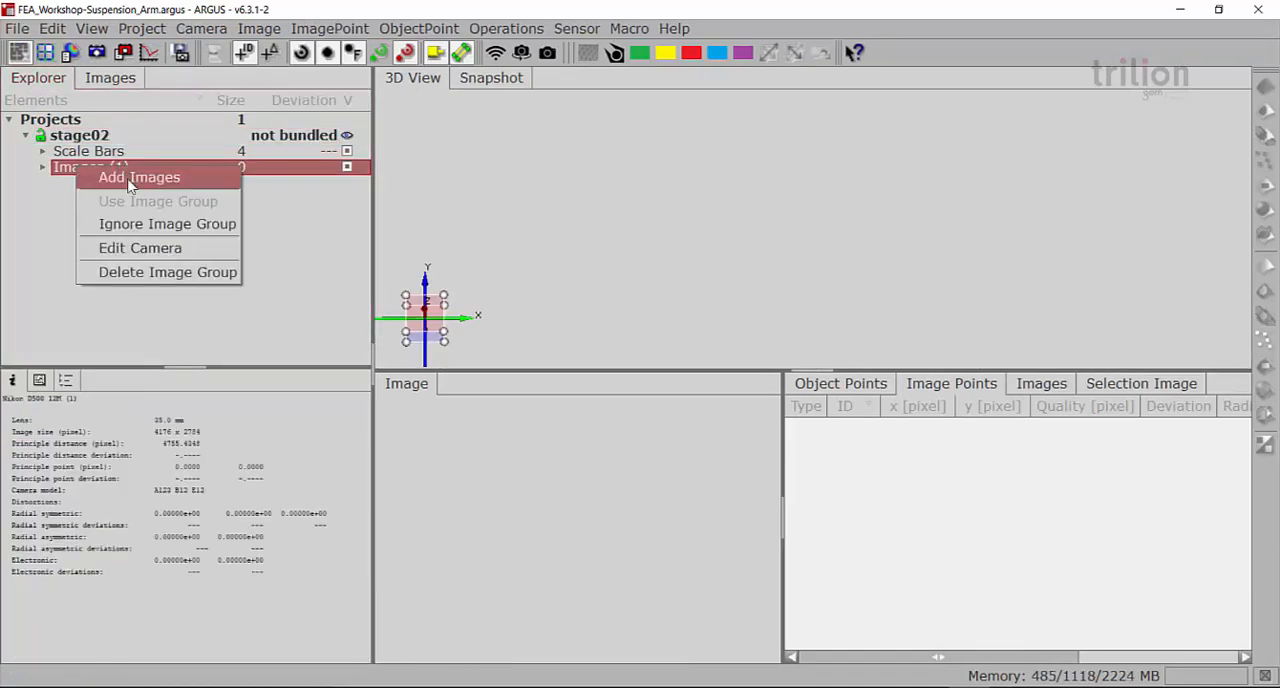
{"action": "left_click", "coordinate": [120, 182]}
{"action": "left_click_drag", "start_coordinate": [187, 84], "coordinate": [359, 143]}
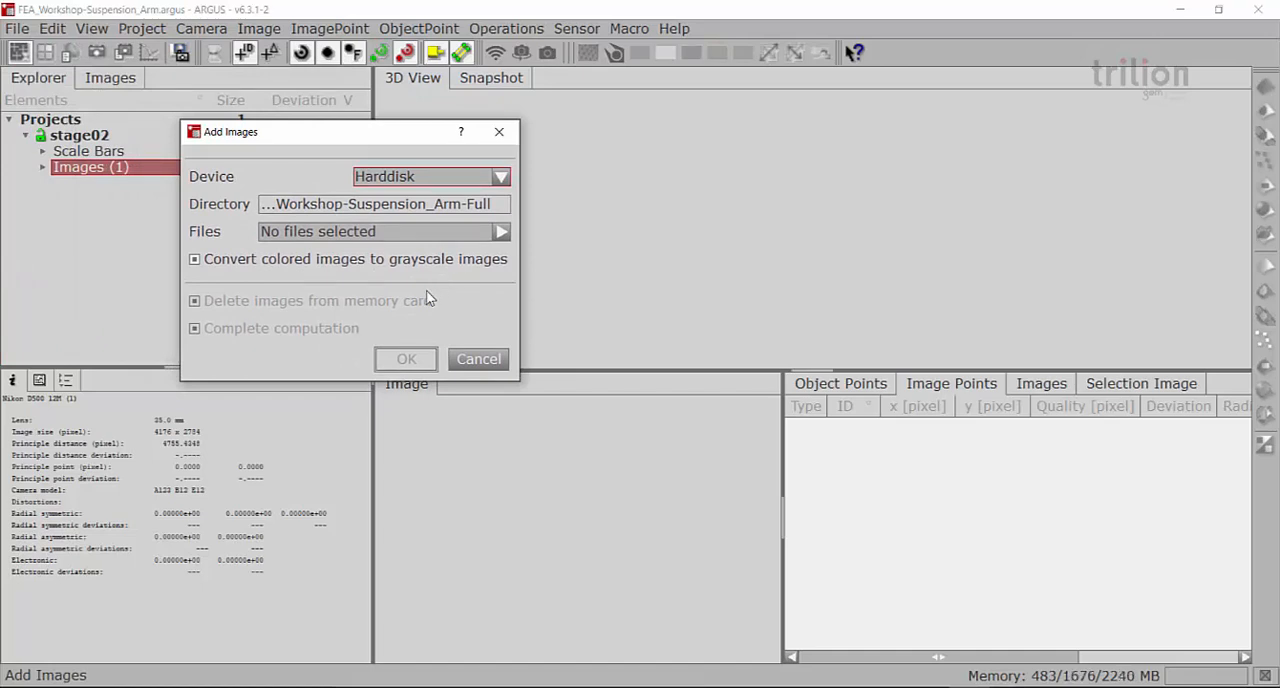
{"action": "left_click", "coordinate": [505, 183]}
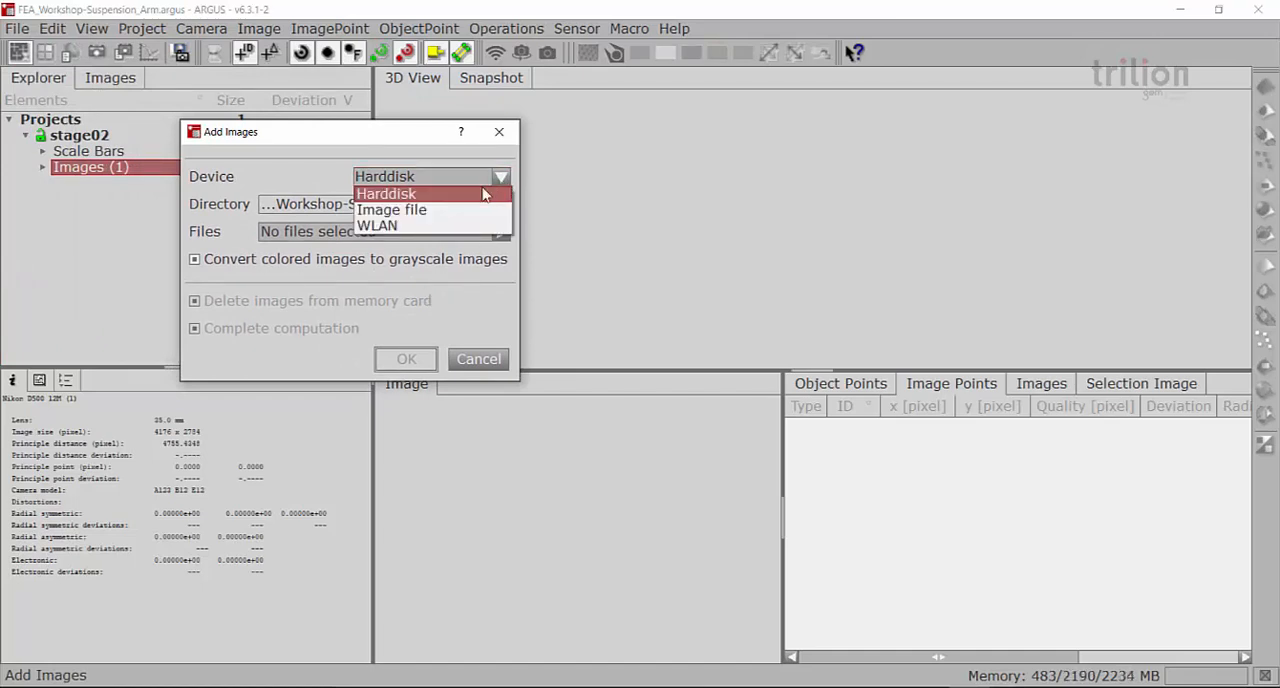
{"action": "left_click", "coordinate": [454, 228]}
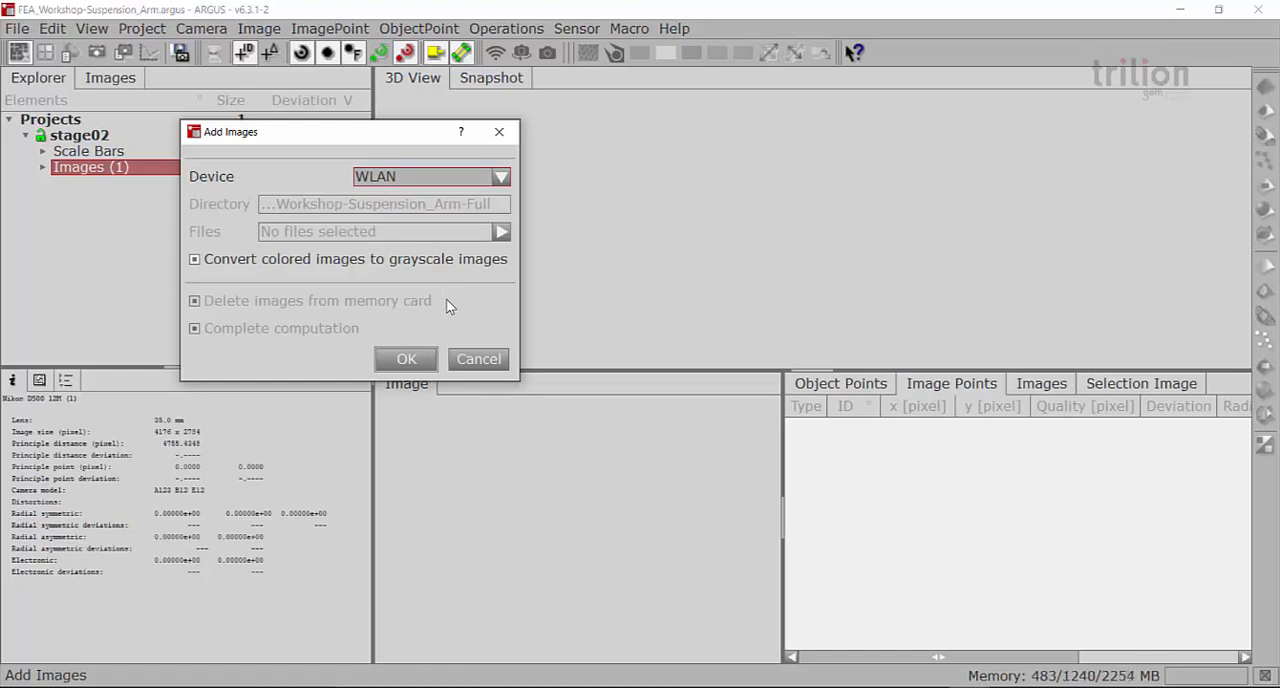
{"action": "left_click", "coordinate": [500, 177]}
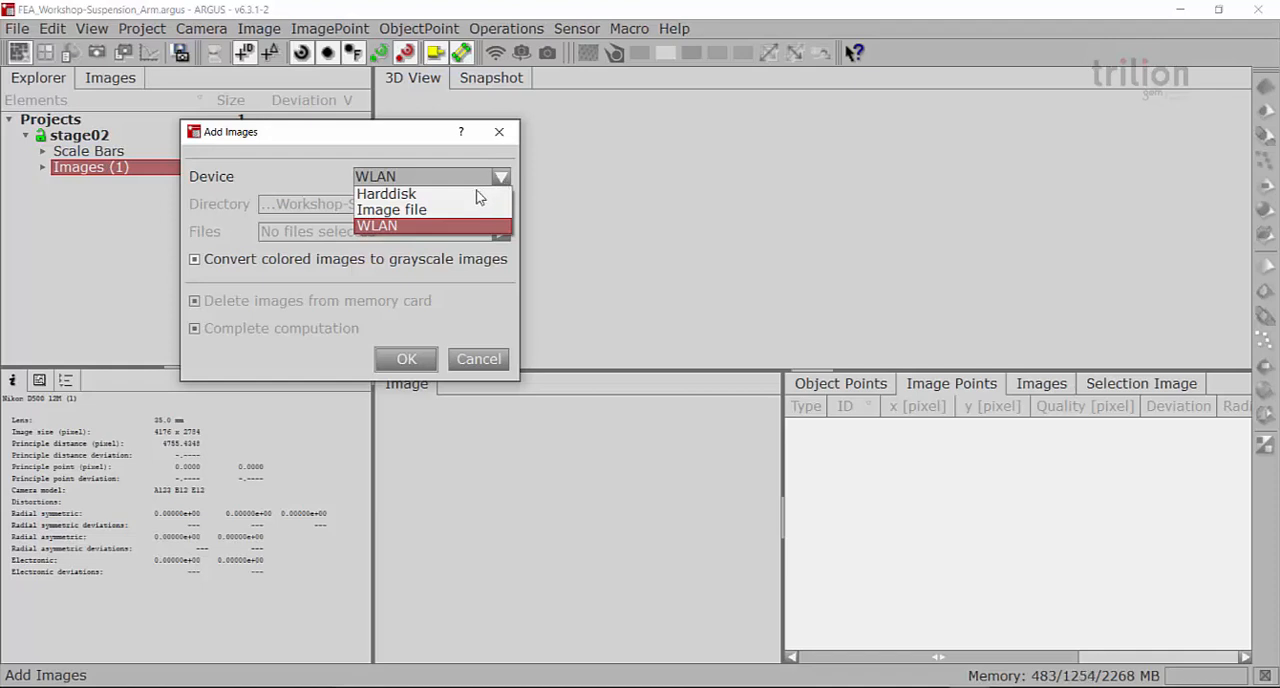
{"action": "left_click", "coordinate": [455, 197]}
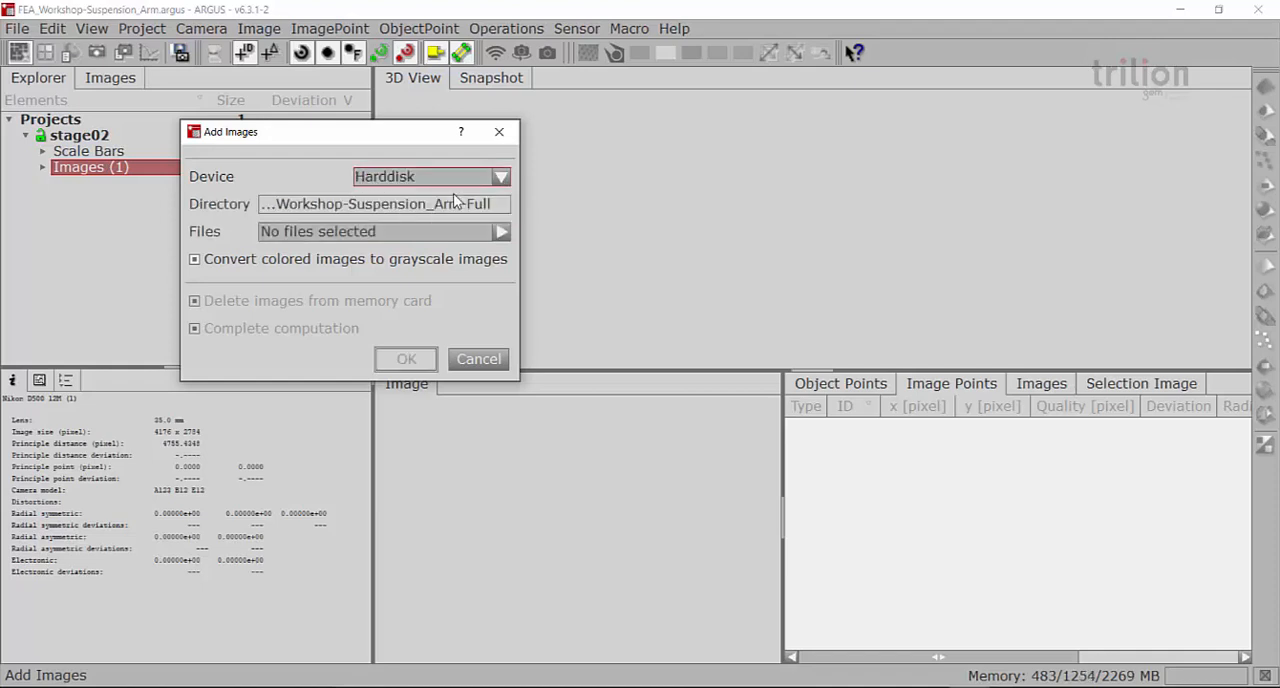
Browse for image files in the stage02 images_1 folder of FEA_Workshop-Suspension_Arm-Form in GOM WORKSHOP - FEA
{"action": "left_click", "coordinate": [503, 232]}
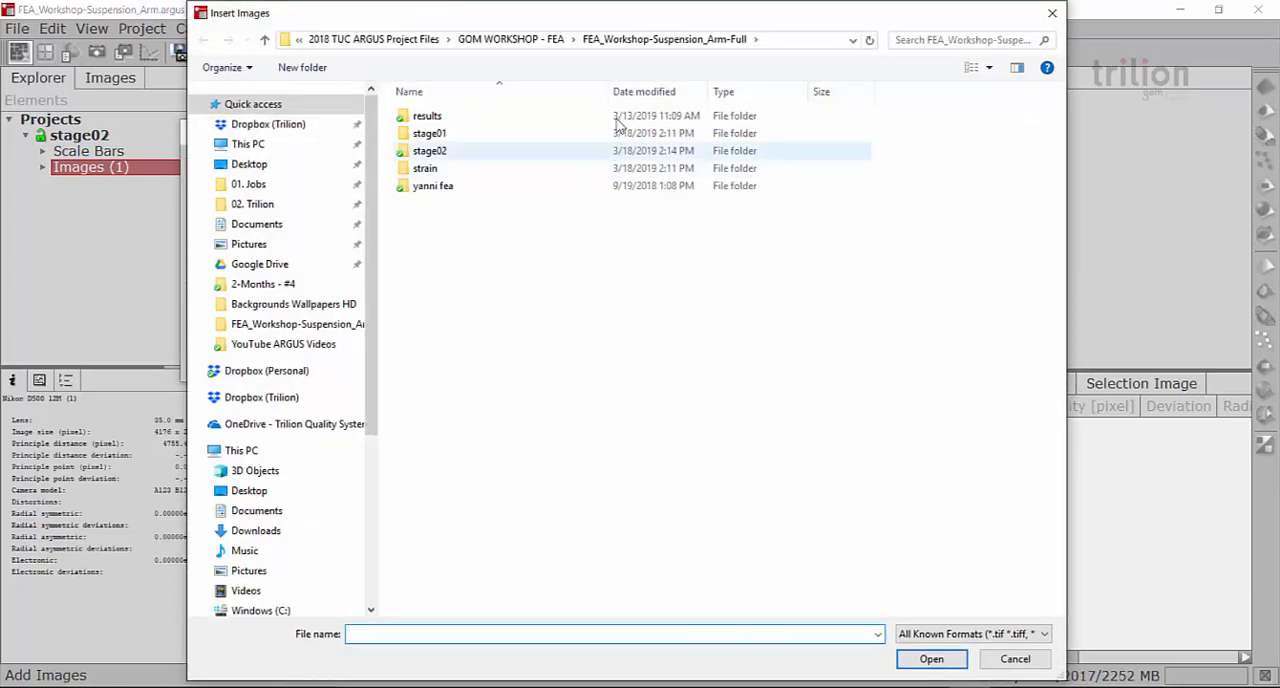
{"action": "double_click", "coordinate": [442, 152]}
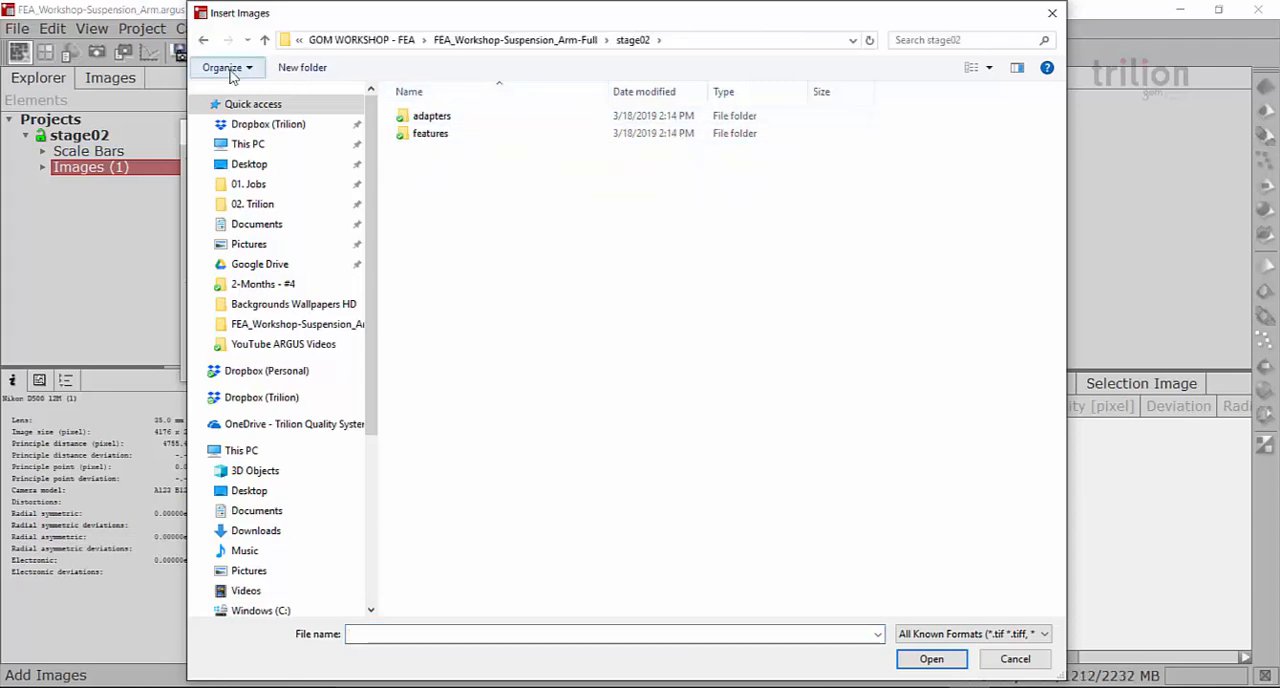
{"action": "left_click", "coordinate": [203, 40]}
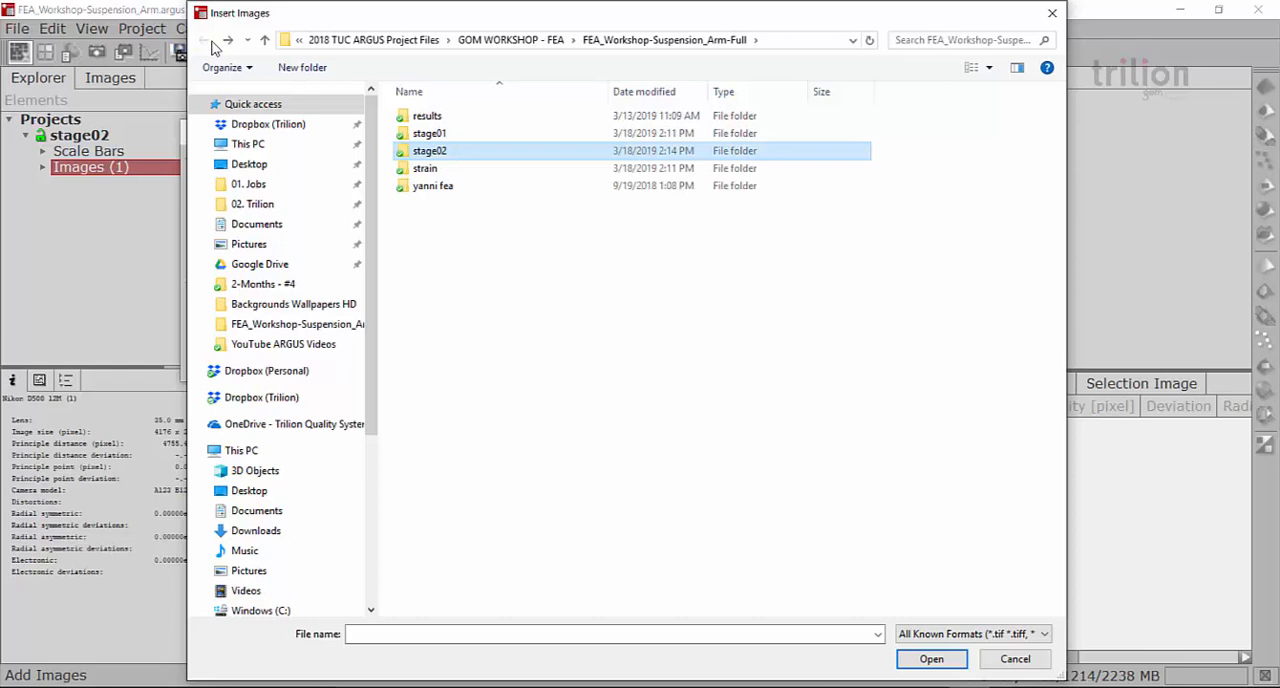
{"action": "left_click", "coordinate": [540, 42]}
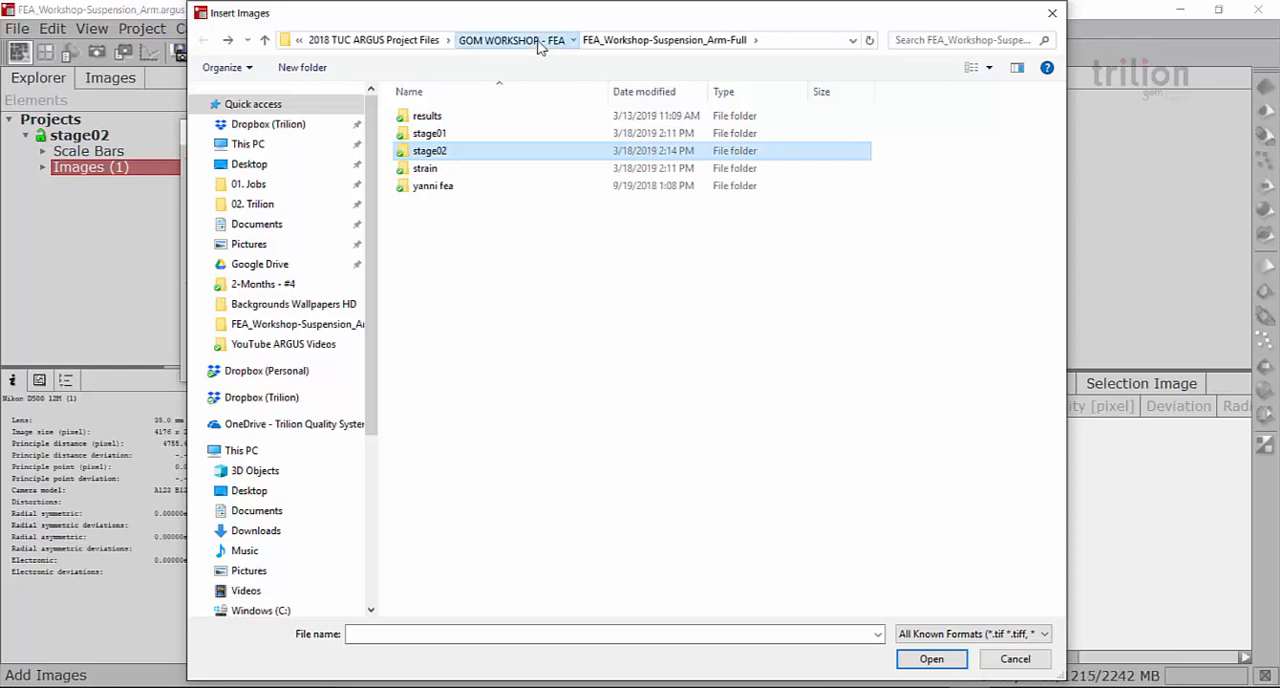
{"action": "double_click", "coordinate": [482, 167]}
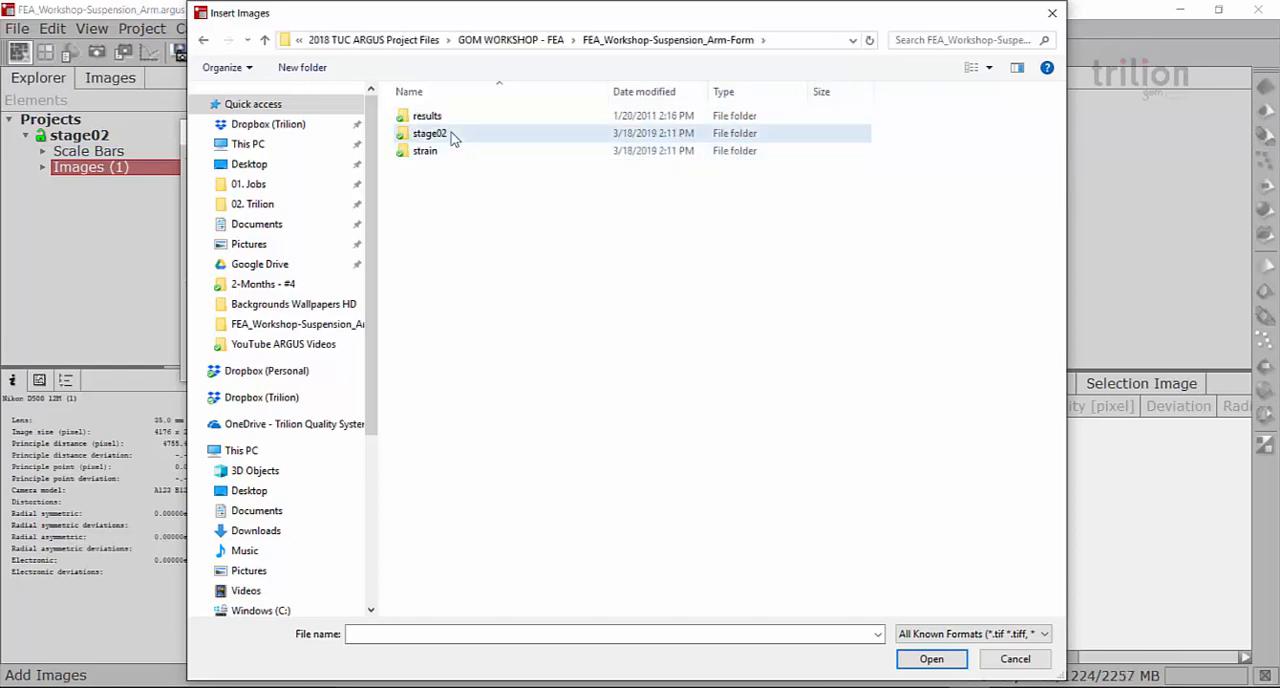
{"action": "double_click", "coordinate": [449, 134]}
{"action": "double_click", "coordinate": [449, 130]}
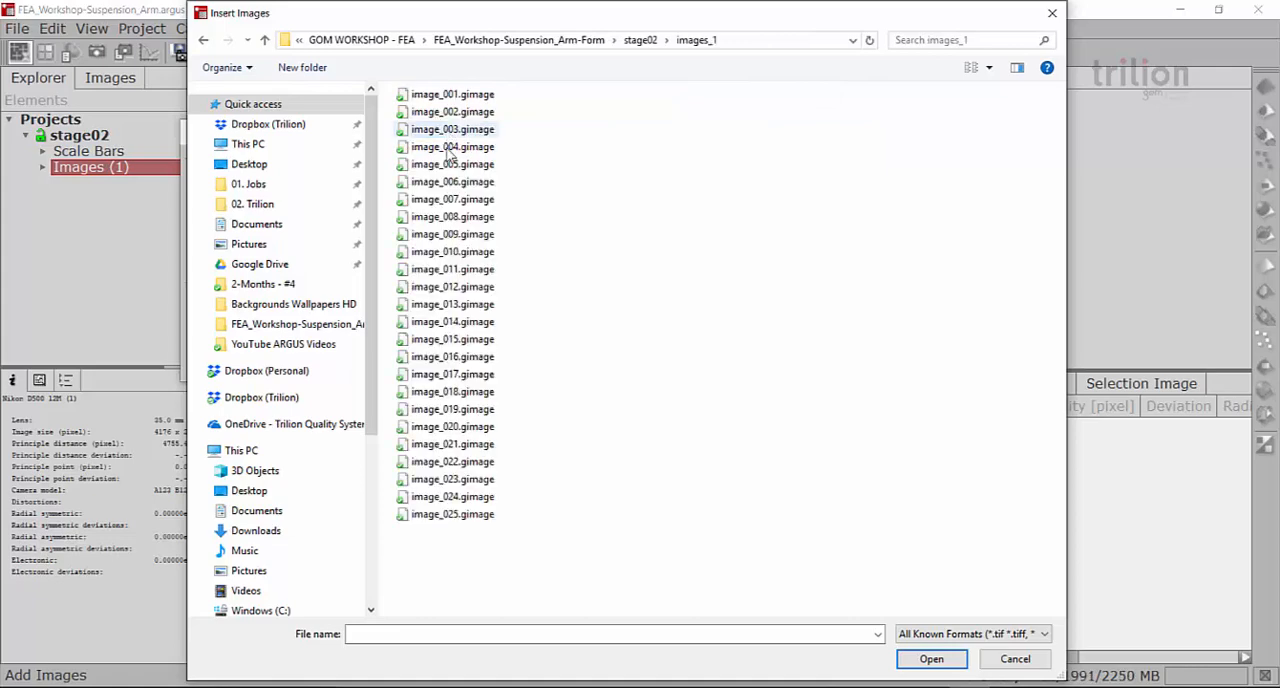
Try to add image_001.gimage through image_025.gimage to the image group with the Nikon D500 12M camera assigned
{"action": "left_click", "coordinate": [454, 97]}
{"action": "key", "text": "ctrl+a"}
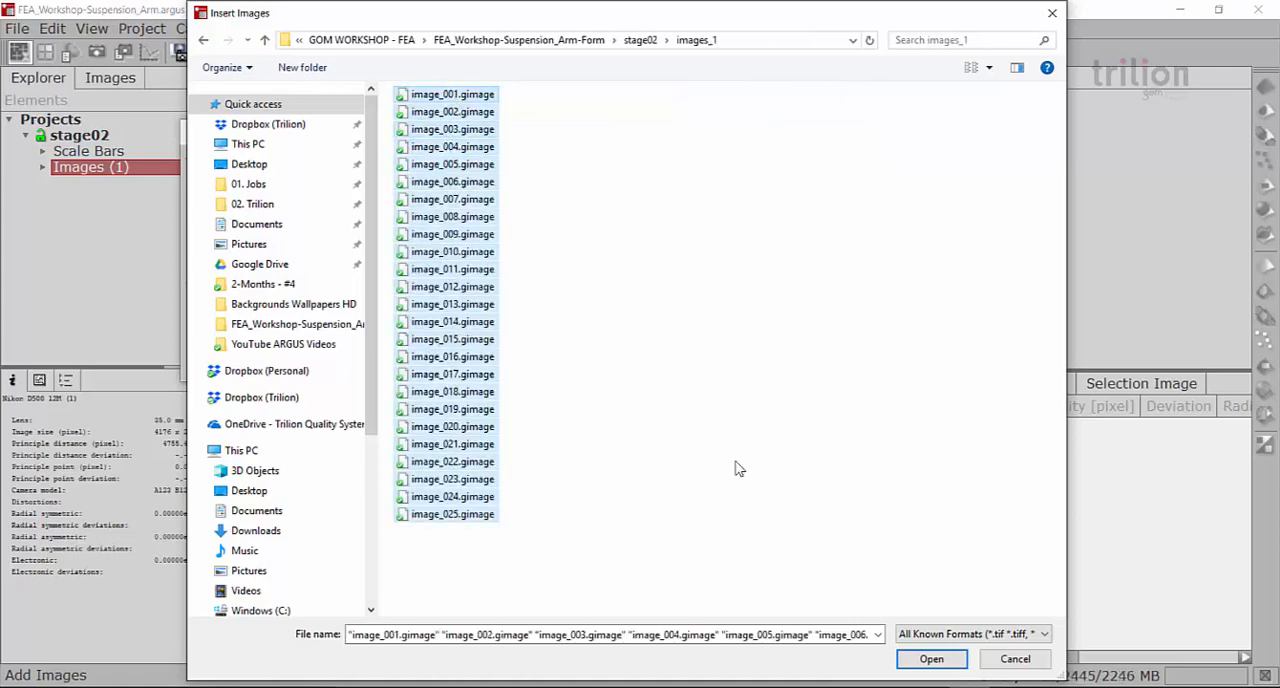
{"action": "left_click", "coordinate": [912, 662]}
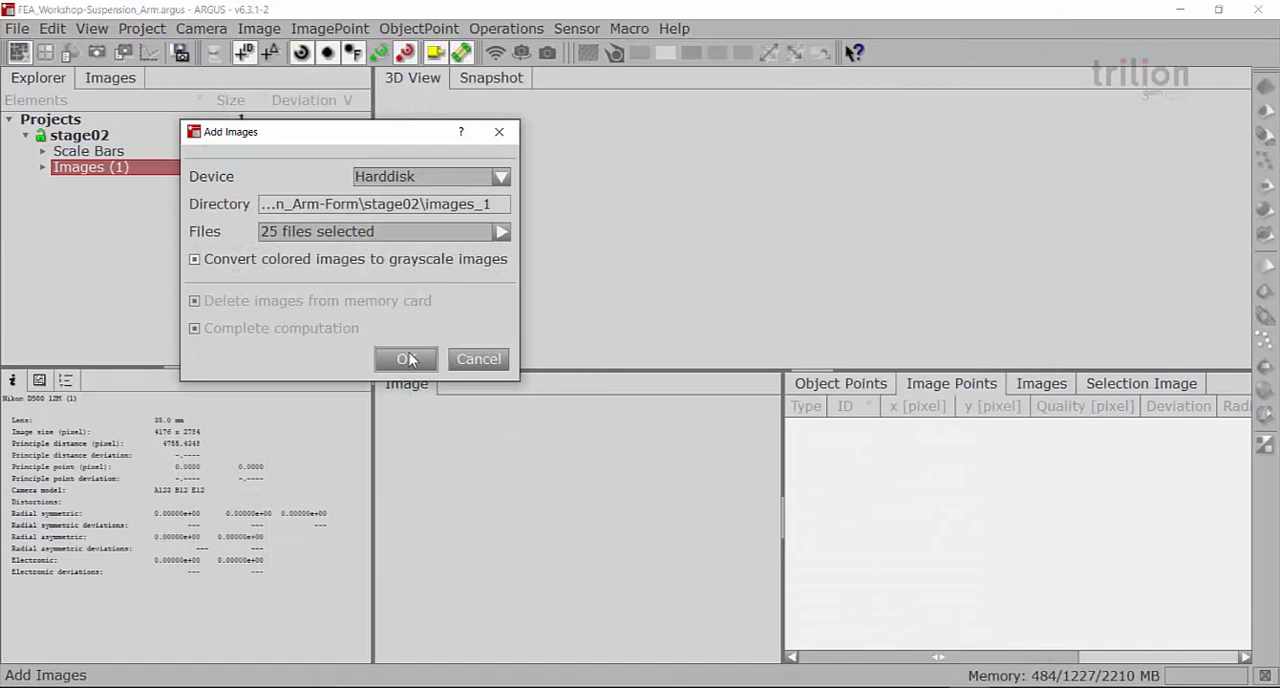
{"action": "left_click", "coordinate": [409, 359]}
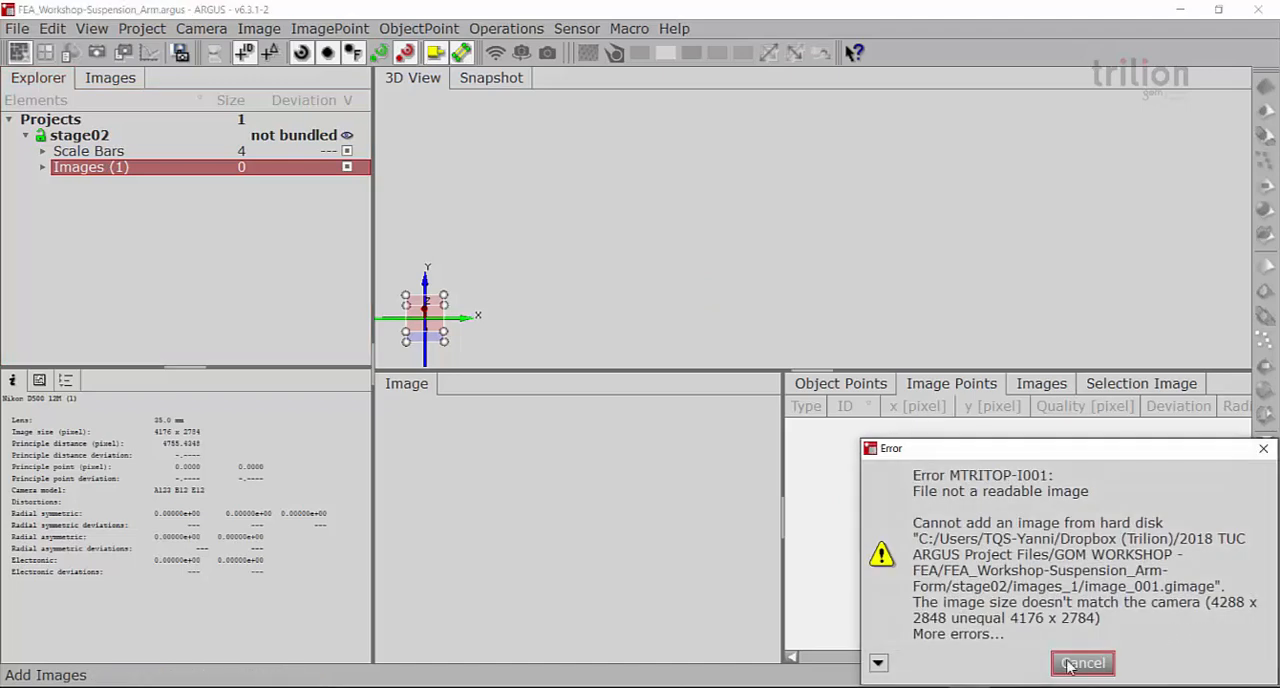
{"action": "left_click", "coordinate": [1083, 663]}
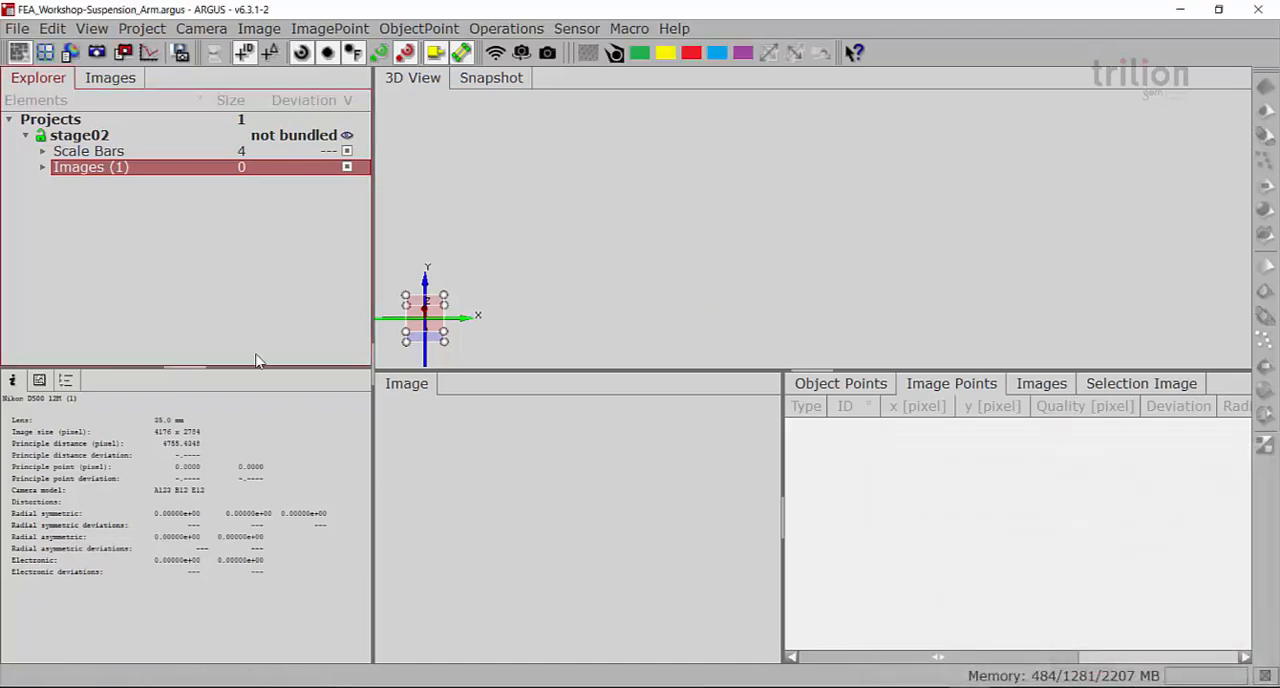
Change the camera of the Images (1) group to Training
{"action": "right_click", "coordinate": [102, 168]}
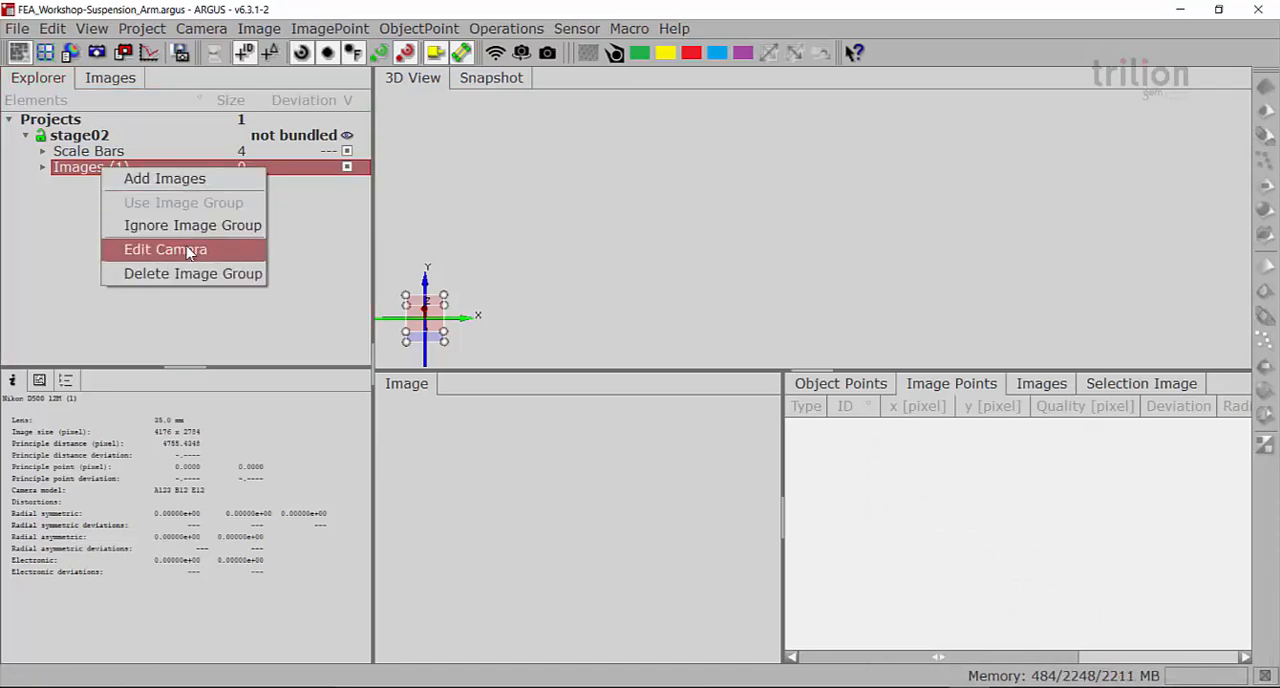
{"action": "left_click", "coordinate": [186, 252]}
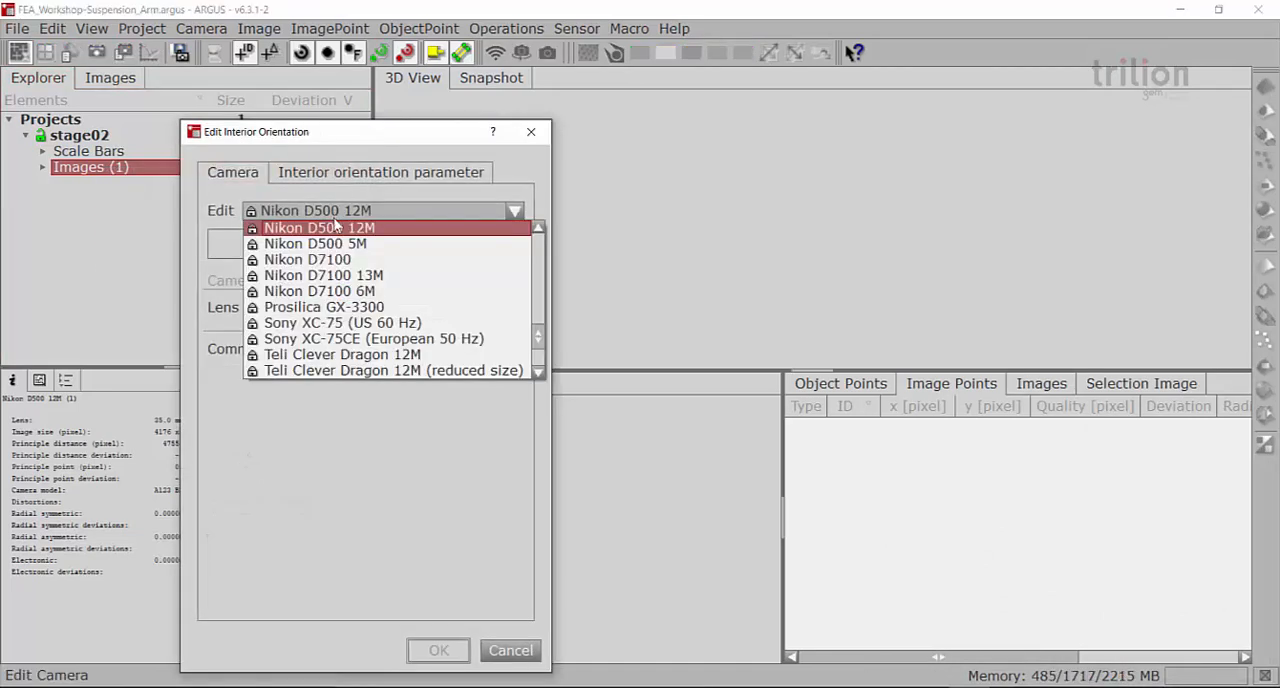
{"action": "left_click", "coordinate": [340, 212]}
{"action": "scroll", "coordinate": [350, 350], "scroll_direction": "down", "scroll_amount": 2}
{"action": "left_click", "coordinate": [345, 355]}
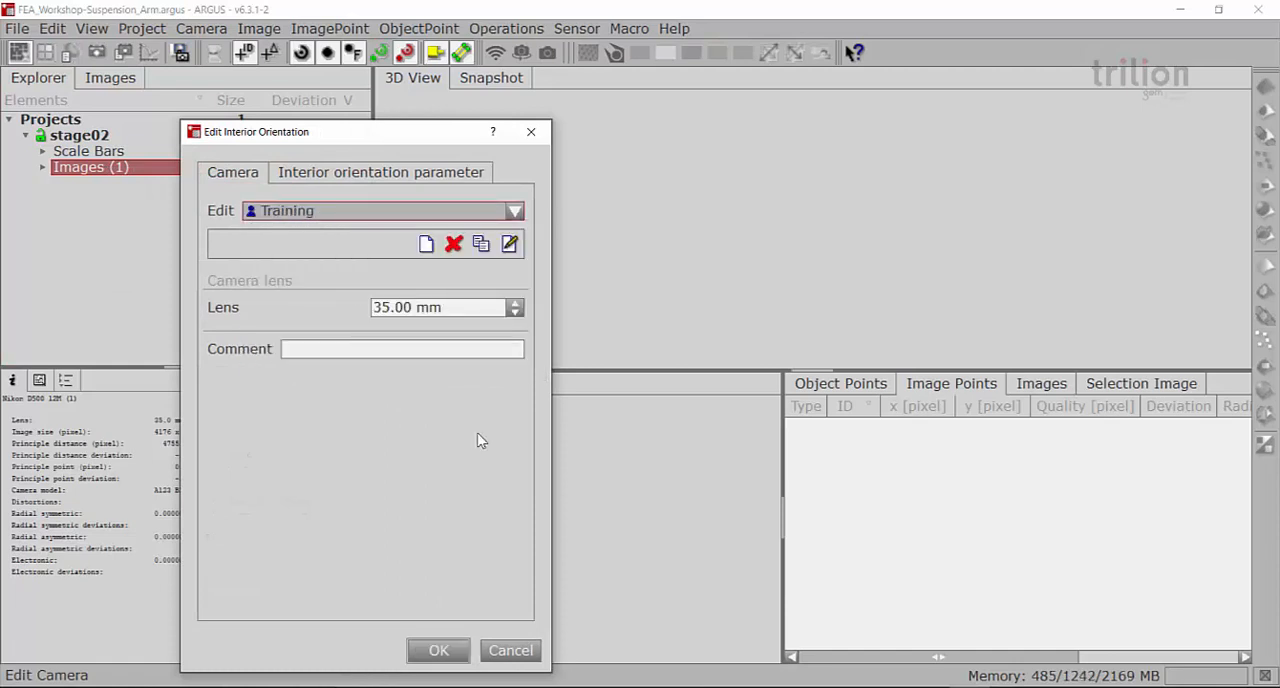
{"action": "left_click", "coordinate": [448, 648]}
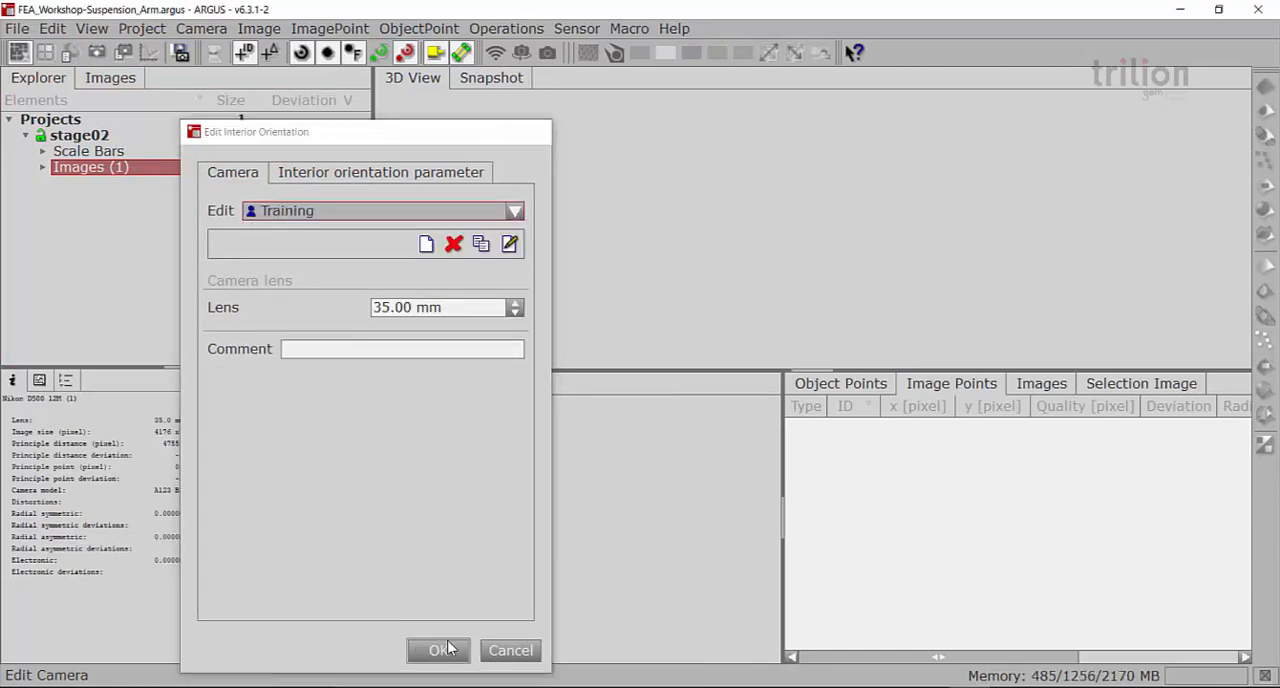
Add image_001.gimage through image_025.gimage from the hard disk's images_1 folder to the Images (1) group
{"action": "right_click", "coordinate": [143, 174]}
{"action": "left_click", "coordinate": [188, 180]}
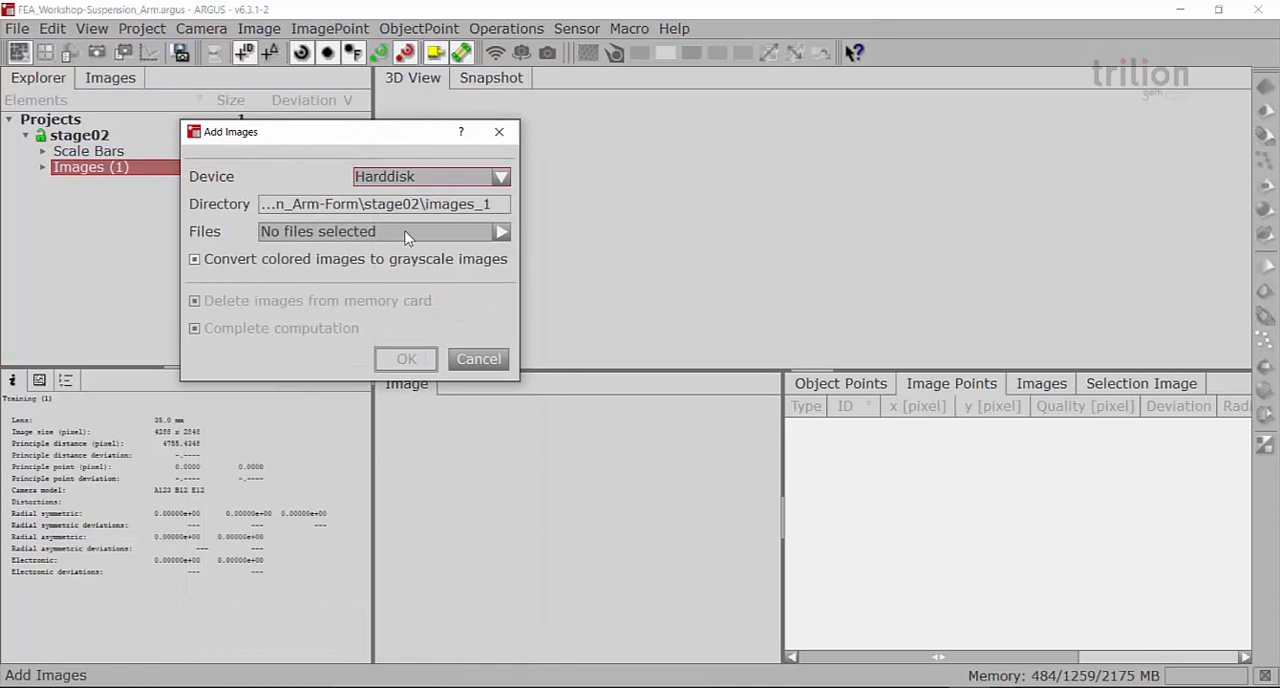
{"action": "left_click", "coordinate": [502, 232]}
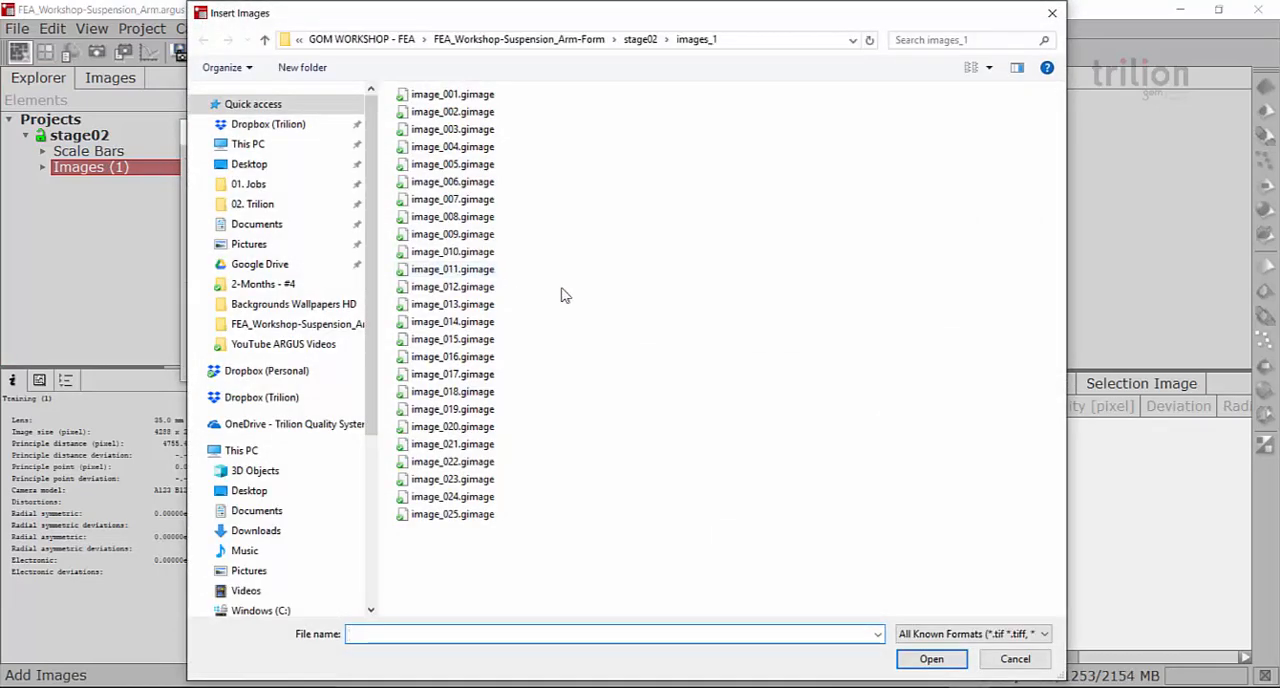
{"action": "left_click", "coordinate": [562, 295]}
{"action": "key", "text": "ctrl+a"}
{"action": "left_click", "coordinate": [930, 659]}
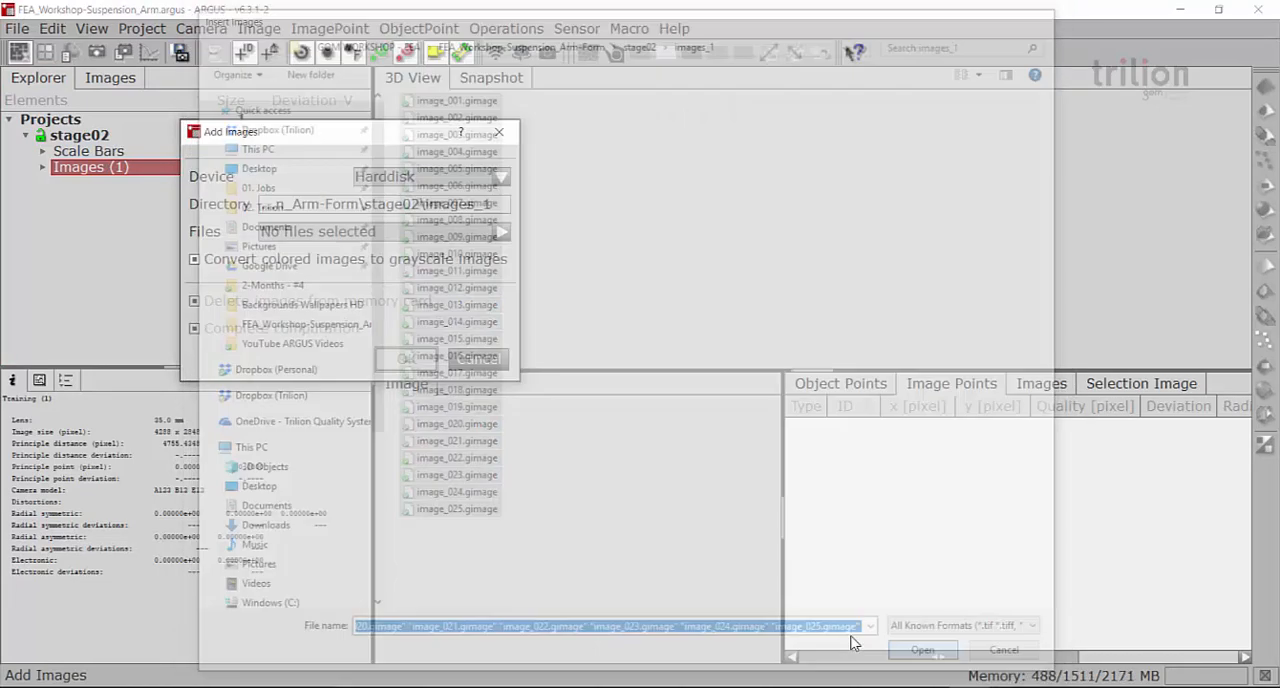
{"action": "left_click", "coordinate": [422, 368]}
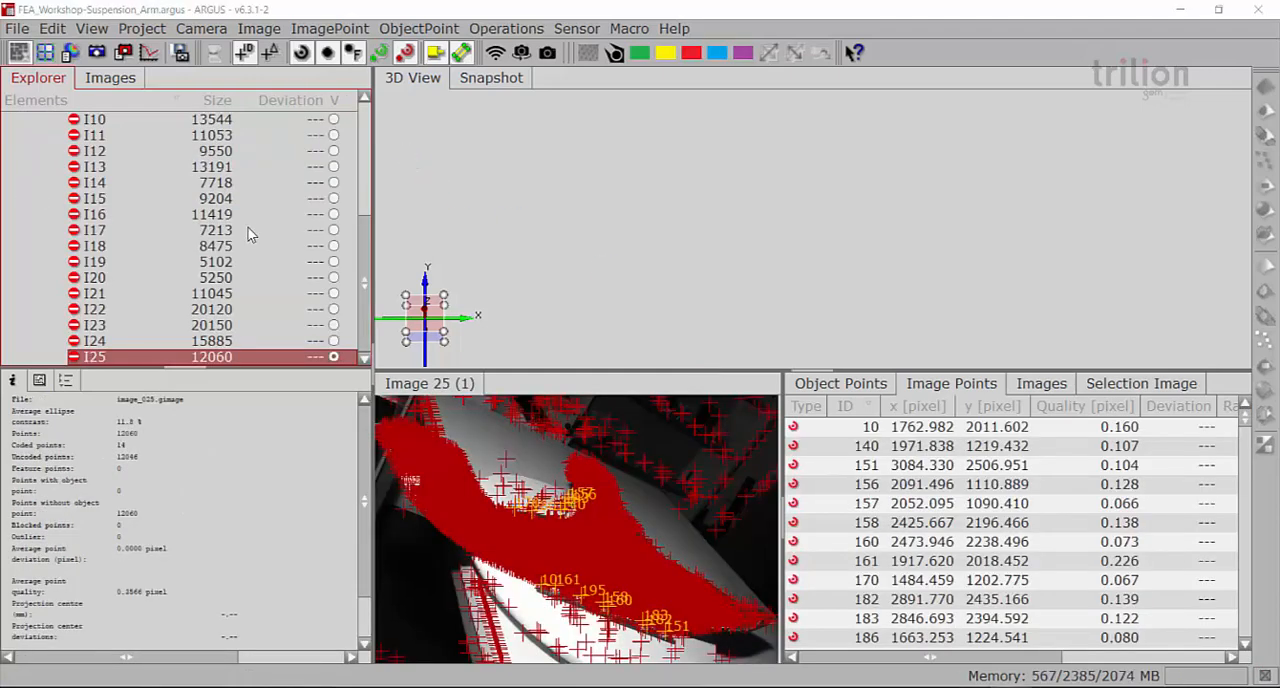
Compute the ellipses and bundle for stage02 without resetting all ellipses in the images
{"action": "left_click", "coordinate": [141, 28]}
{"action": "left_click", "coordinate": [230, 49]}
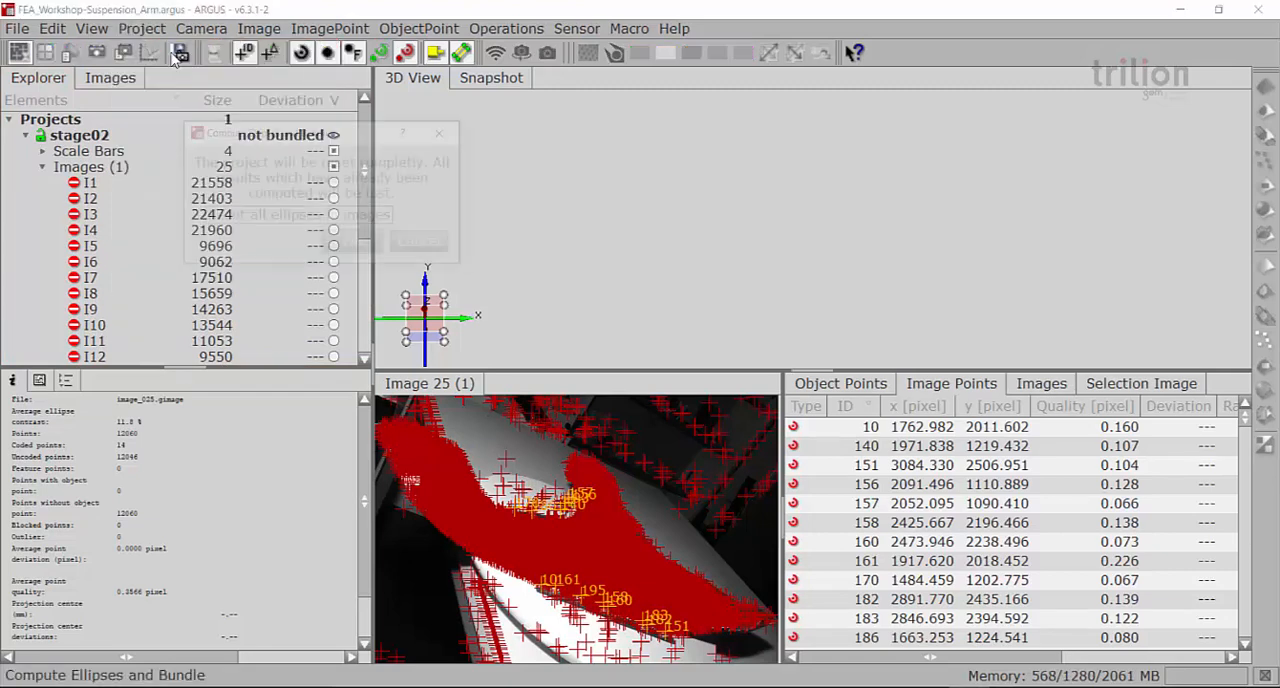
{"action": "left_click", "coordinate": [355, 245]}
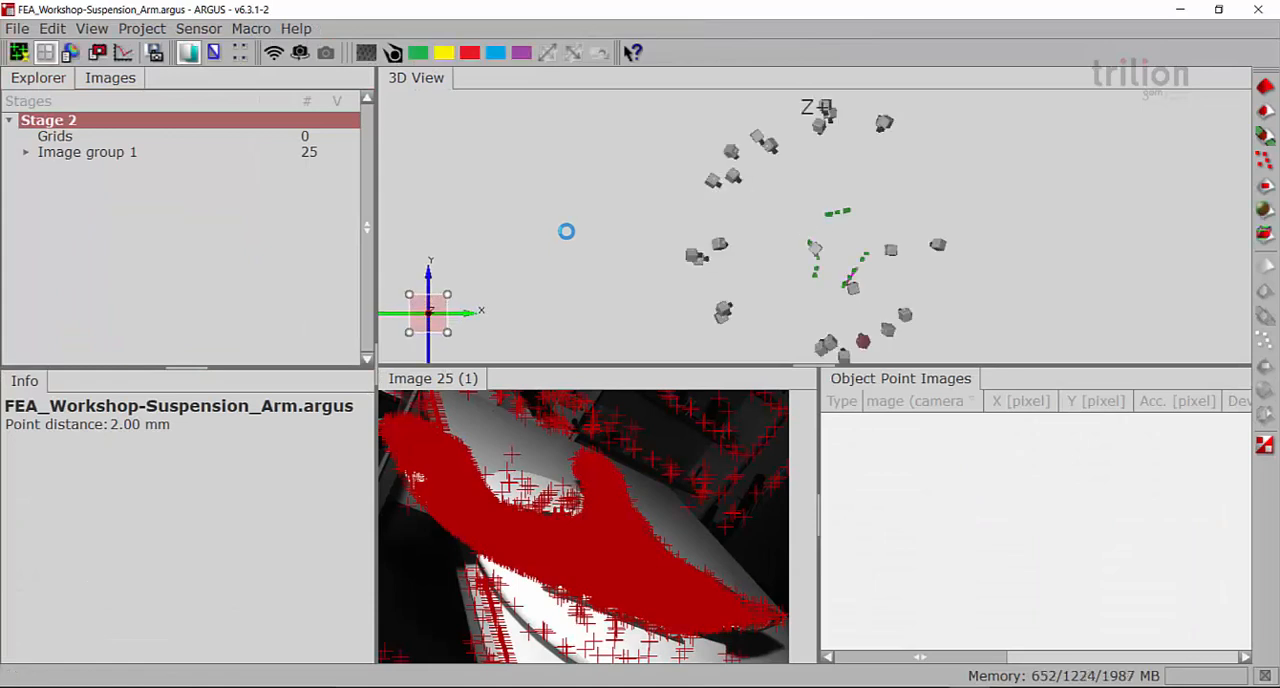
Compute the 3D points and grid for Stage 2 from a start point on the dot pattern in Image 1
{"action": "left_click_drag", "start_coordinate": [797, 278], "coordinate": [846, 262]}
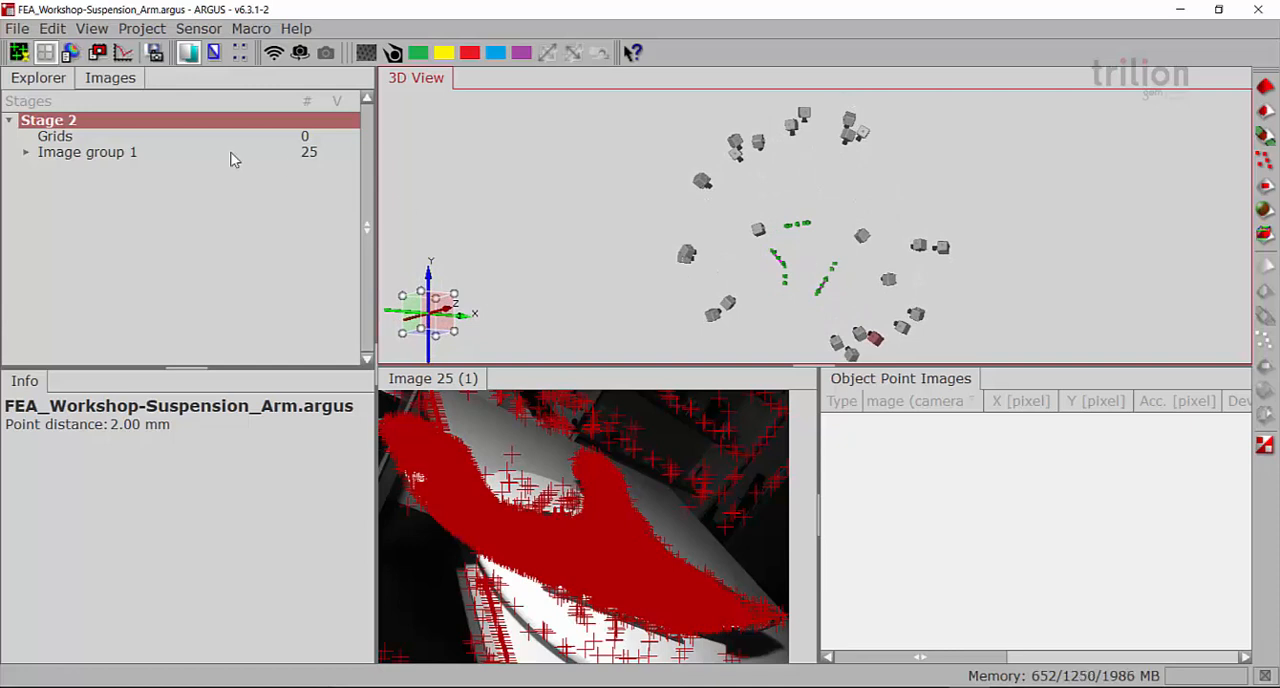
{"action": "left_click", "coordinate": [25, 153]}
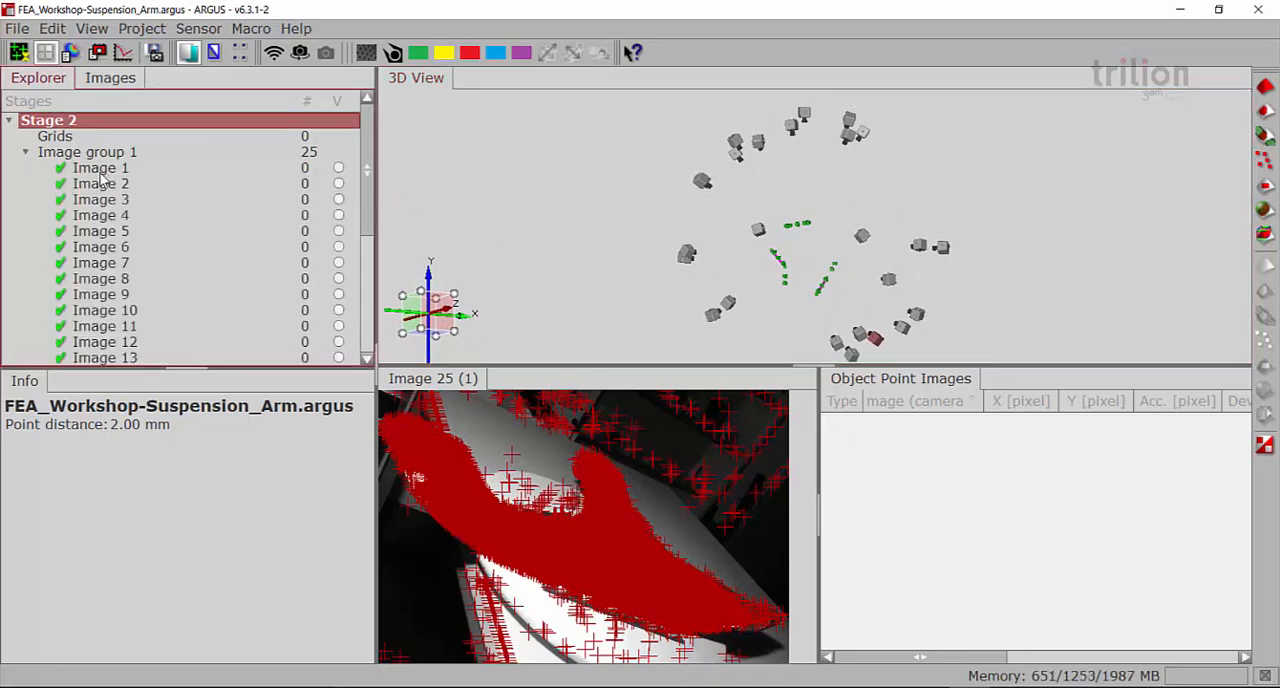
{"action": "left_click", "coordinate": [100, 170]}
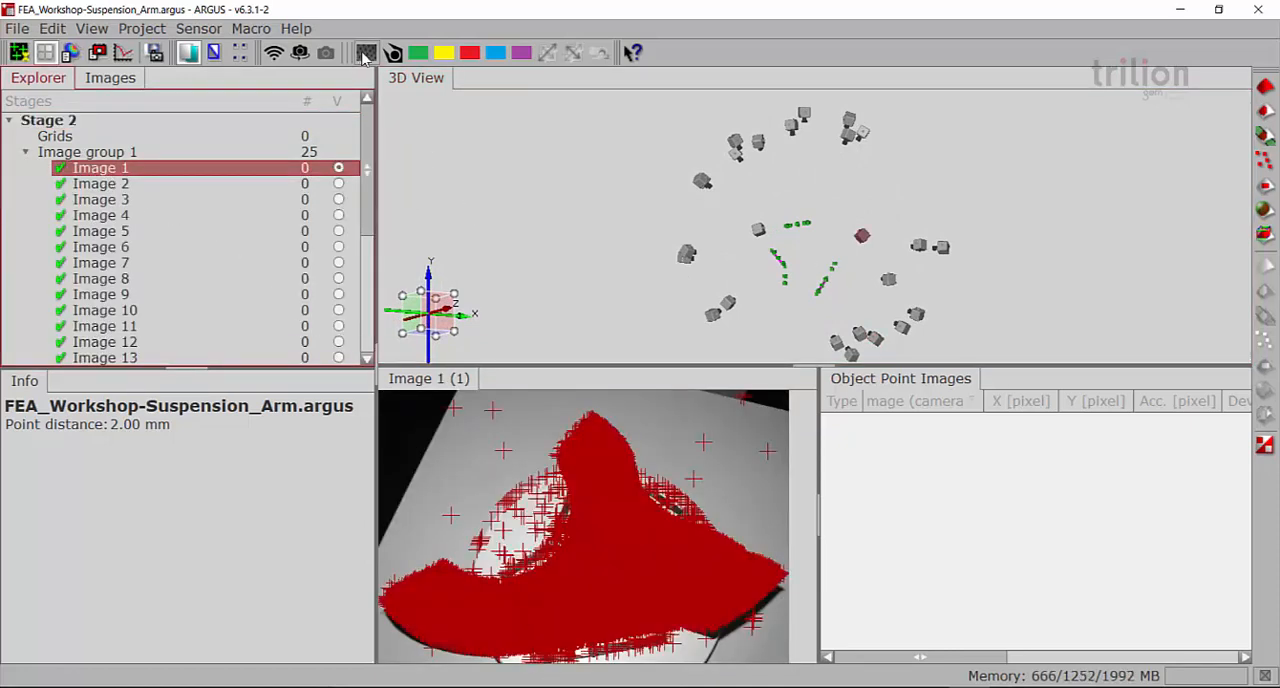
{"action": "left_click", "coordinate": [366, 53]}
{"action": "scroll", "coordinate": [573, 581], "scroll_direction": "up", "scroll_amount": 6}
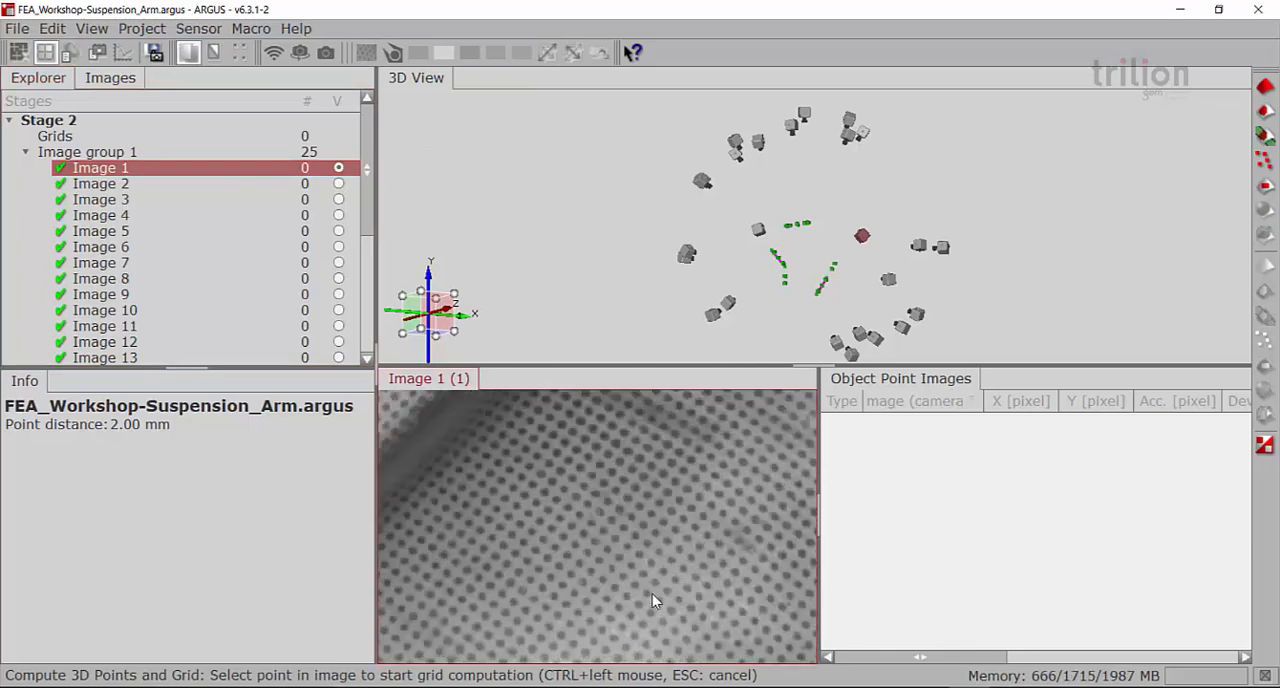
{"action": "left_click", "coordinate": [635, 507], "text": "ctrl"}
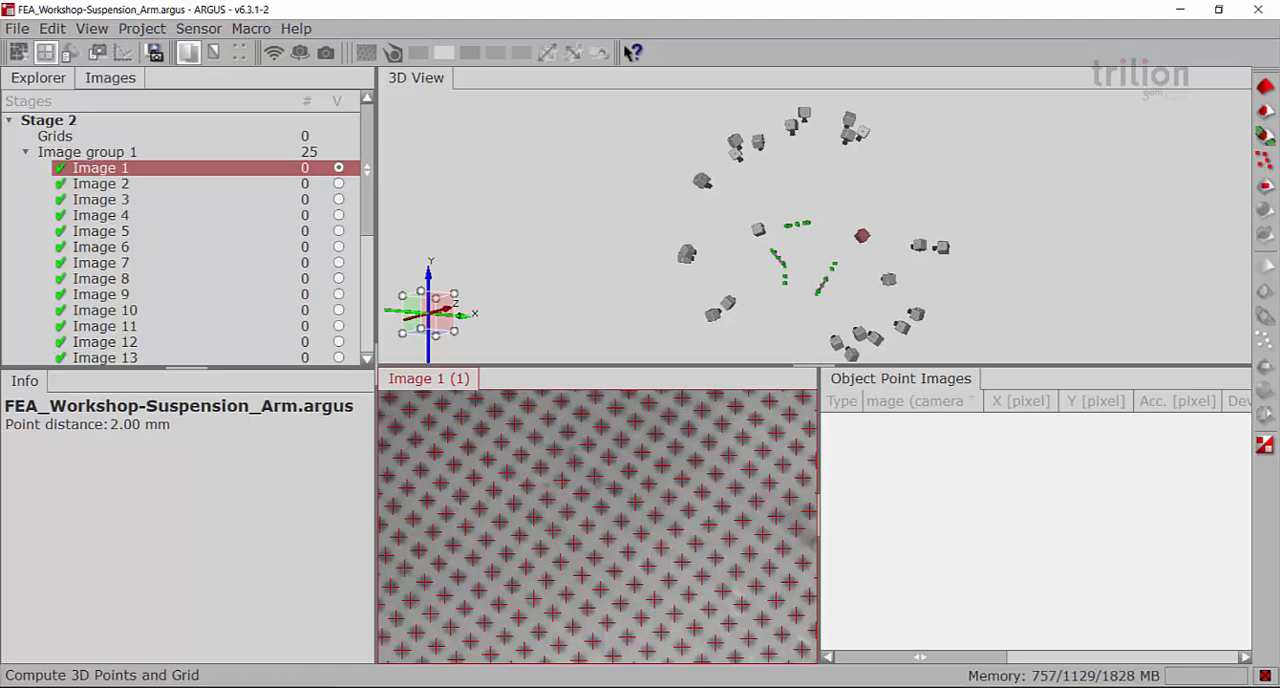
{"action": "scroll", "coordinate": [596, 536], "scroll_direction": "down", "scroll_amount": 5}
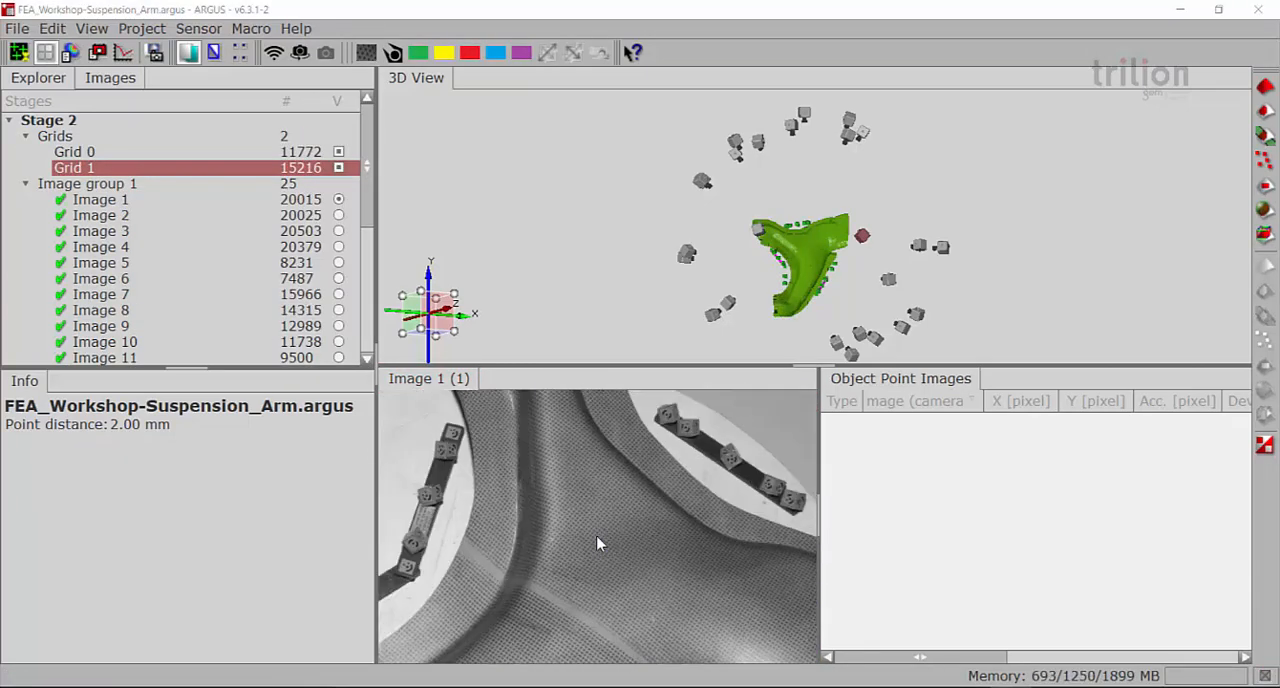
Merge the two Stage 2 grids on either side of the unmarked strip into a single grid
{"action": "left_click_drag", "start_coordinate": [805, 272], "coordinate": [801, 203]}
{"action": "scroll", "coordinate": [812, 261], "scroll_direction": "up", "scroll_amount": 3}
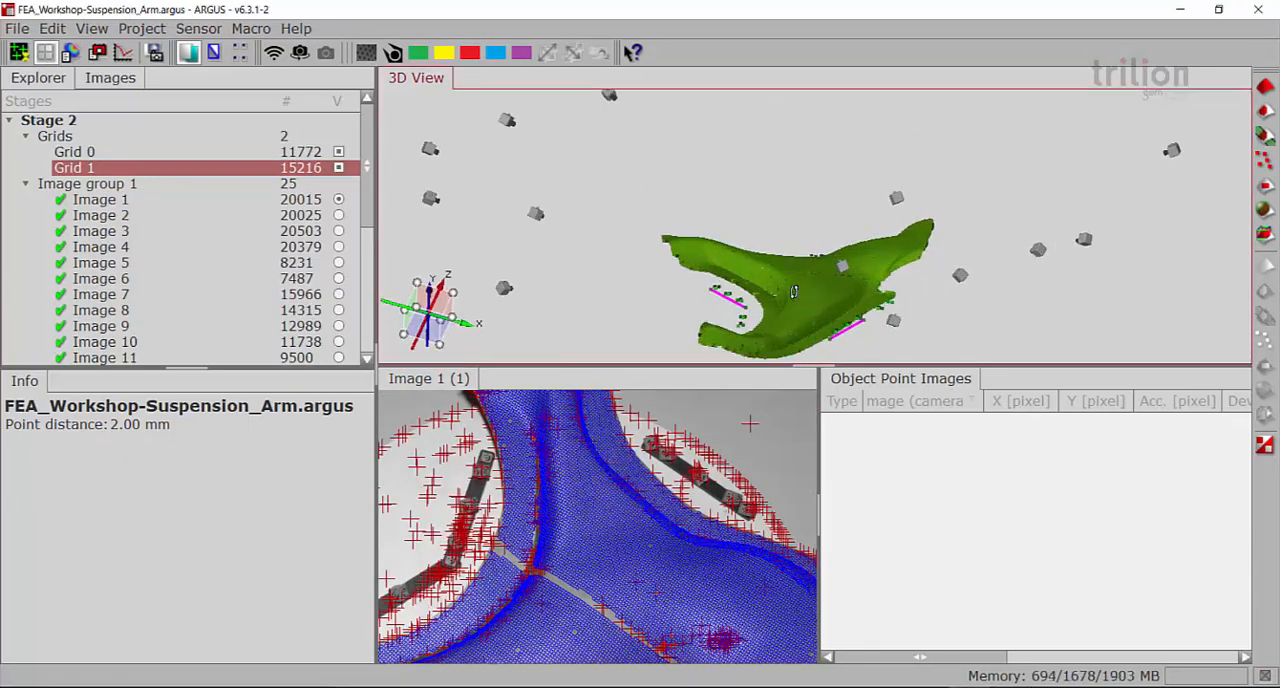
{"action": "left_click_drag", "start_coordinate": [793, 290], "coordinate": [729, 363]}
{"action": "right_click", "coordinate": [58, 137]}
{"action": "left_click", "coordinate": [121, 218]}
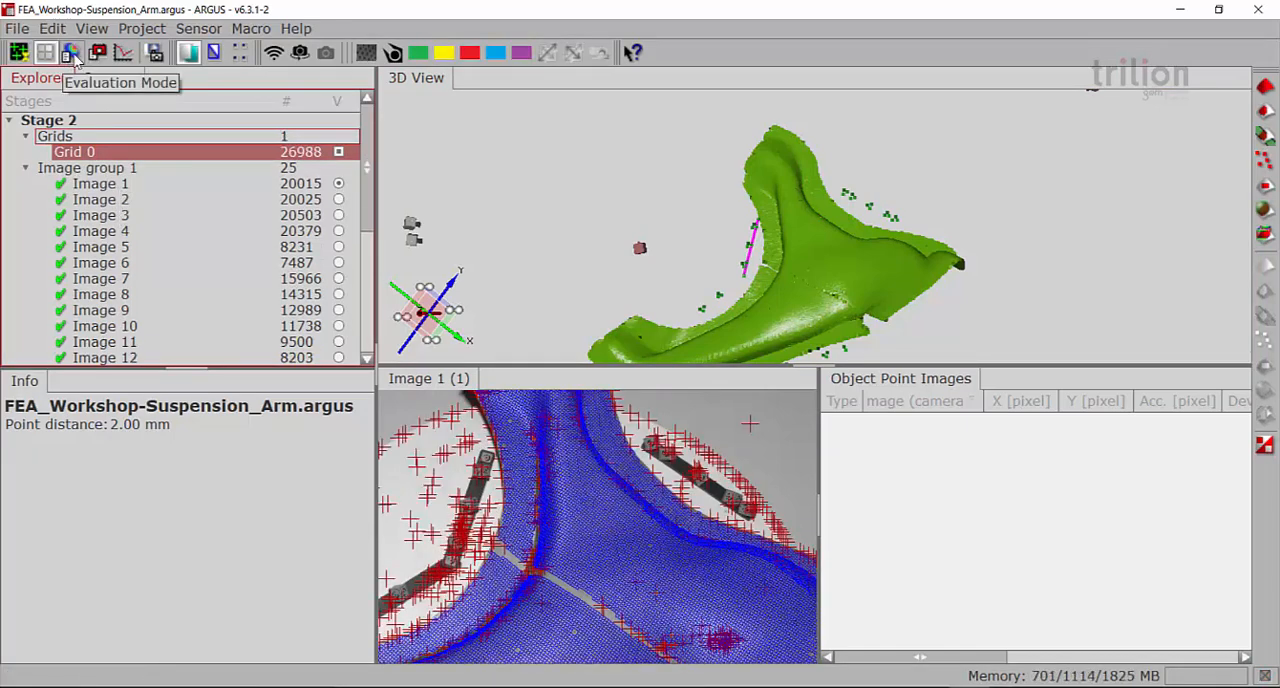
Switch to evaluation mode and set Stage 1 as the strain reference
{"action": "left_click", "coordinate": [72, 54]}
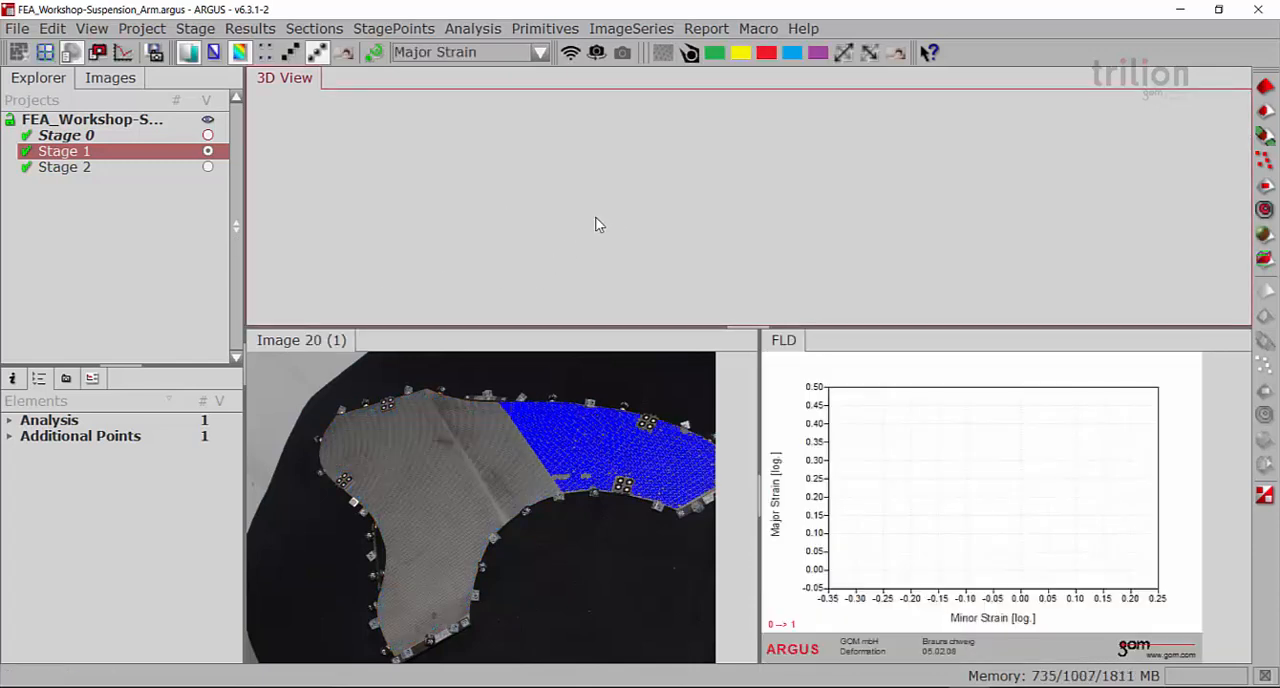
{"action": "left_click", "coordinate": [100, 136]}
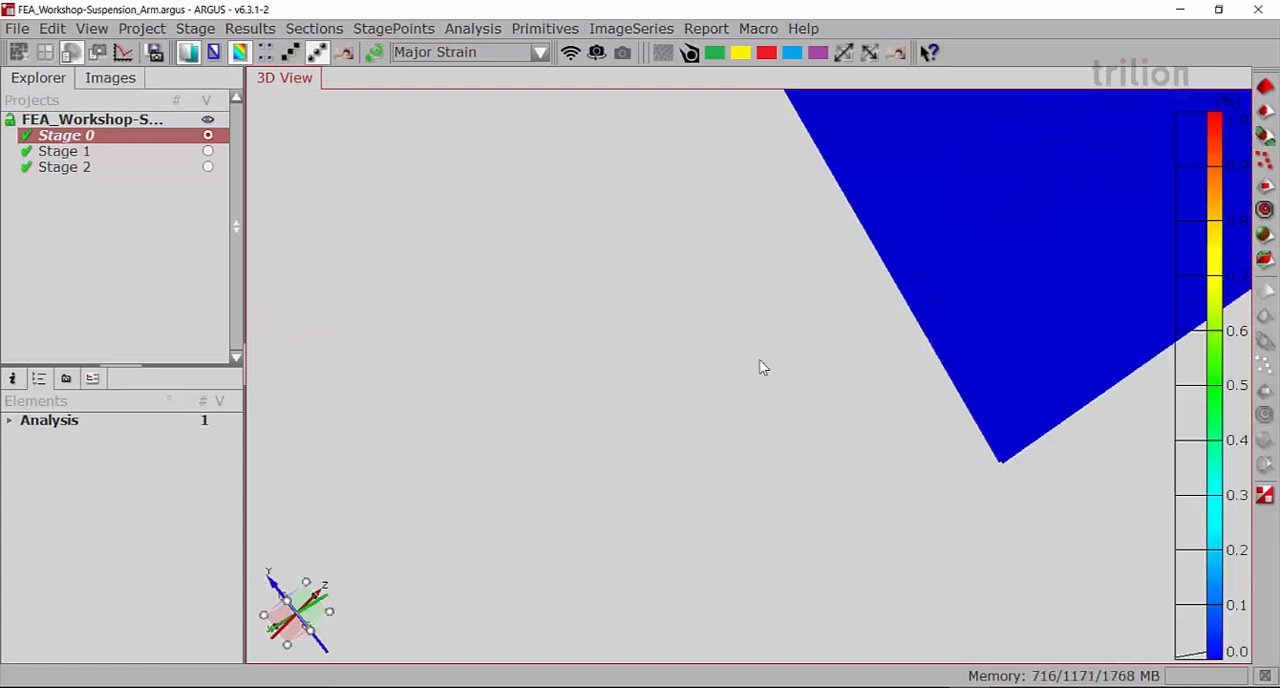
{"action": "left_click", "coordinate": [64, 151]}
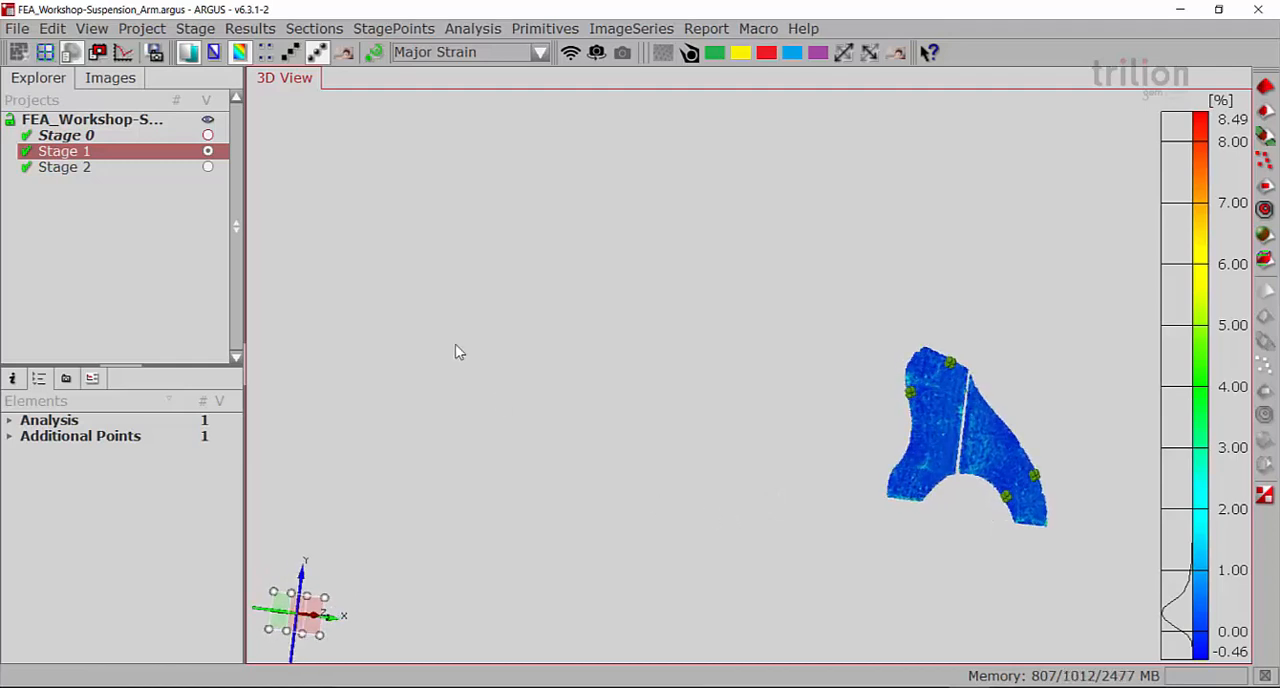
{"action": "right_click", "coordinate": [72, 158]}
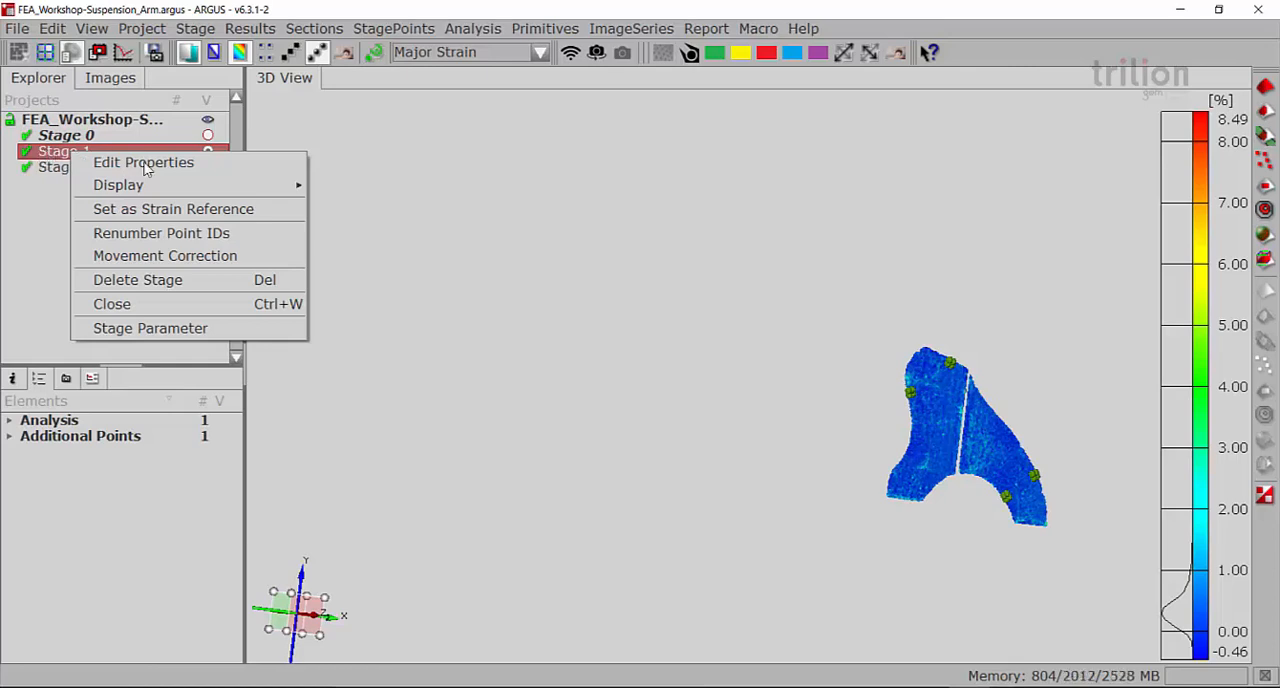
{"action": "left_click", "coordinate": [156, 209]}
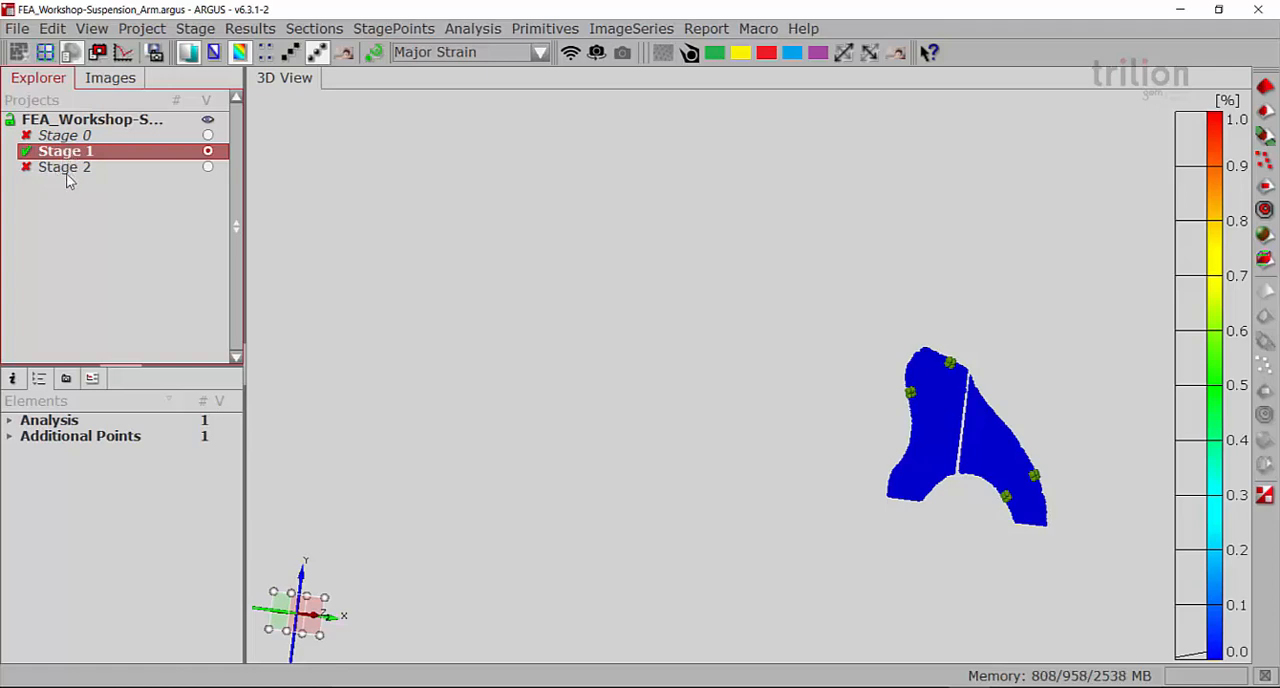
Start renumbering Stage 2's point IDs and pick Stage 1 reference points 0/356/282 and 0/354/282 at the grid corner beside the unmarked strip
{"action": "left_click", "coordinate": [64, 167]}
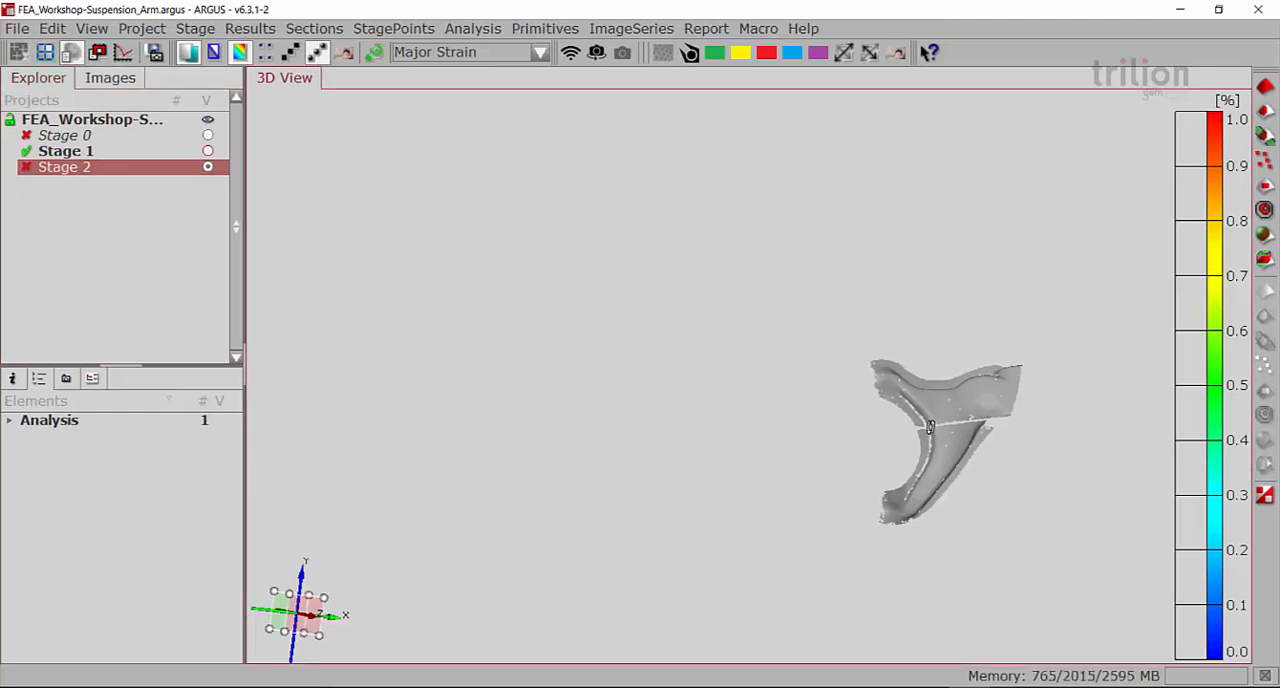
{"action": "scroll", "coordinate": [944, 419], "scroll_direction": "down", "scroll_amount": 3}
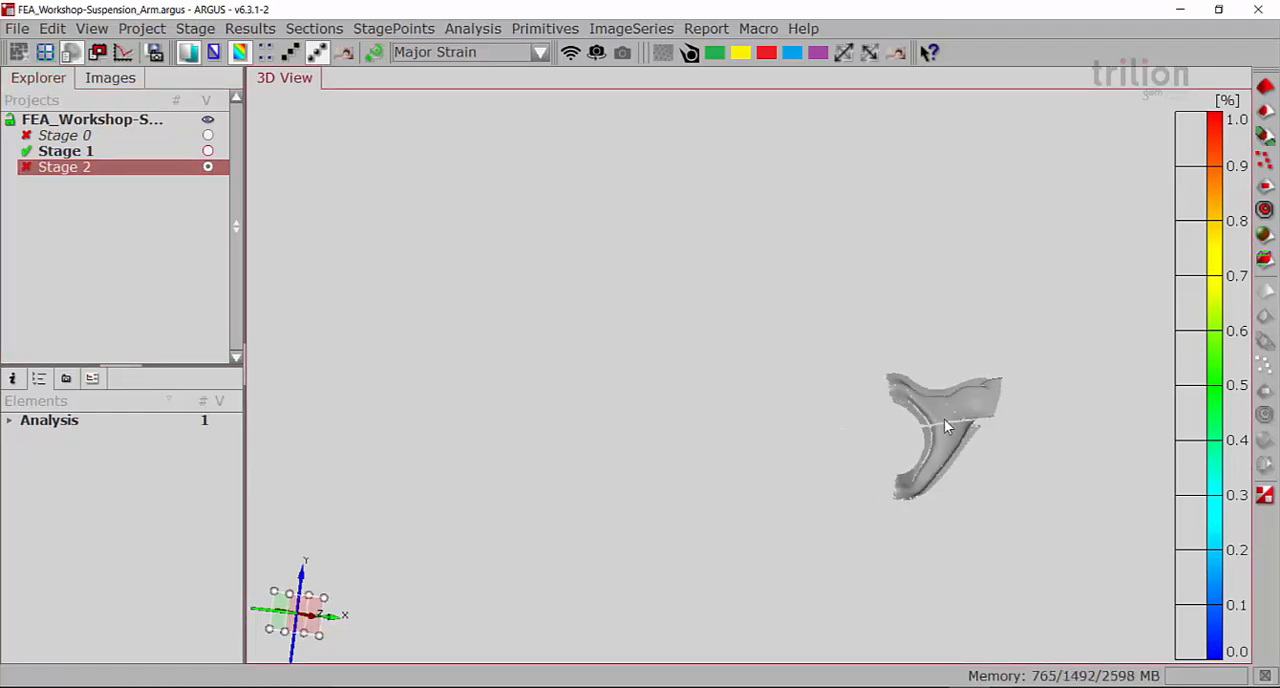
{"action": "scroll", "coordinate": [949, 425], "scroll_direction": "up", "scroll_amount": 5}
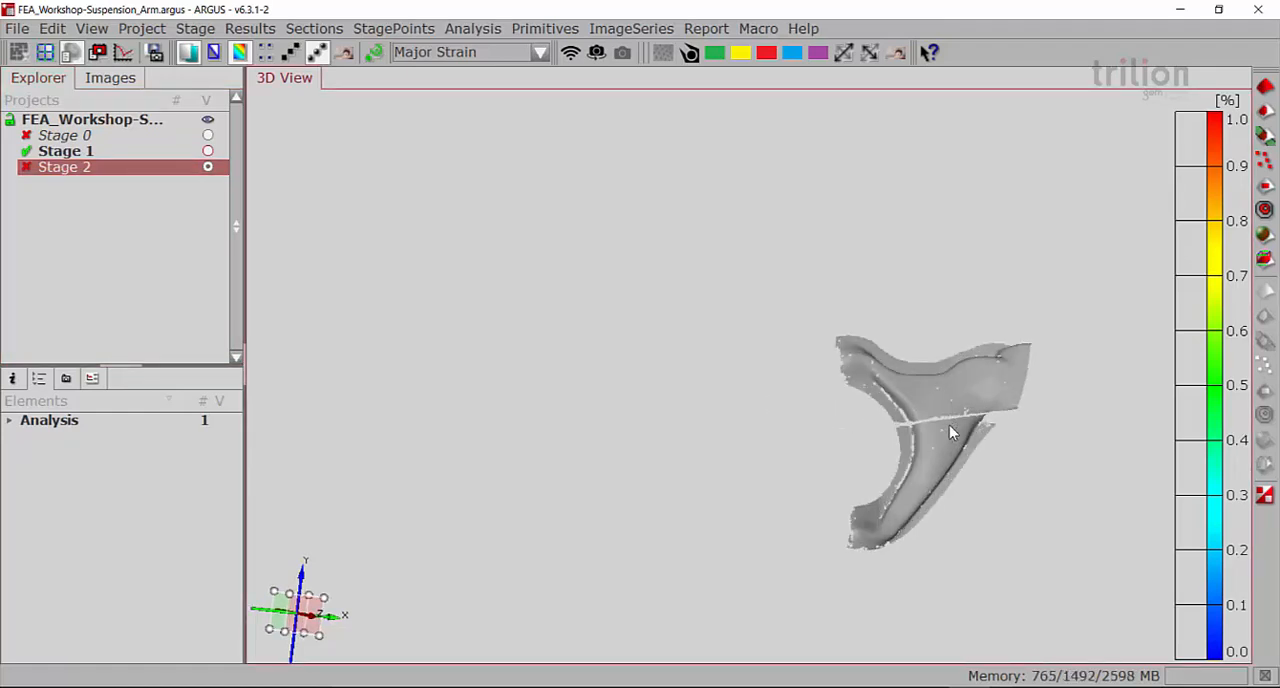
{"action": "right_click", "coordinate": [62, 169]}
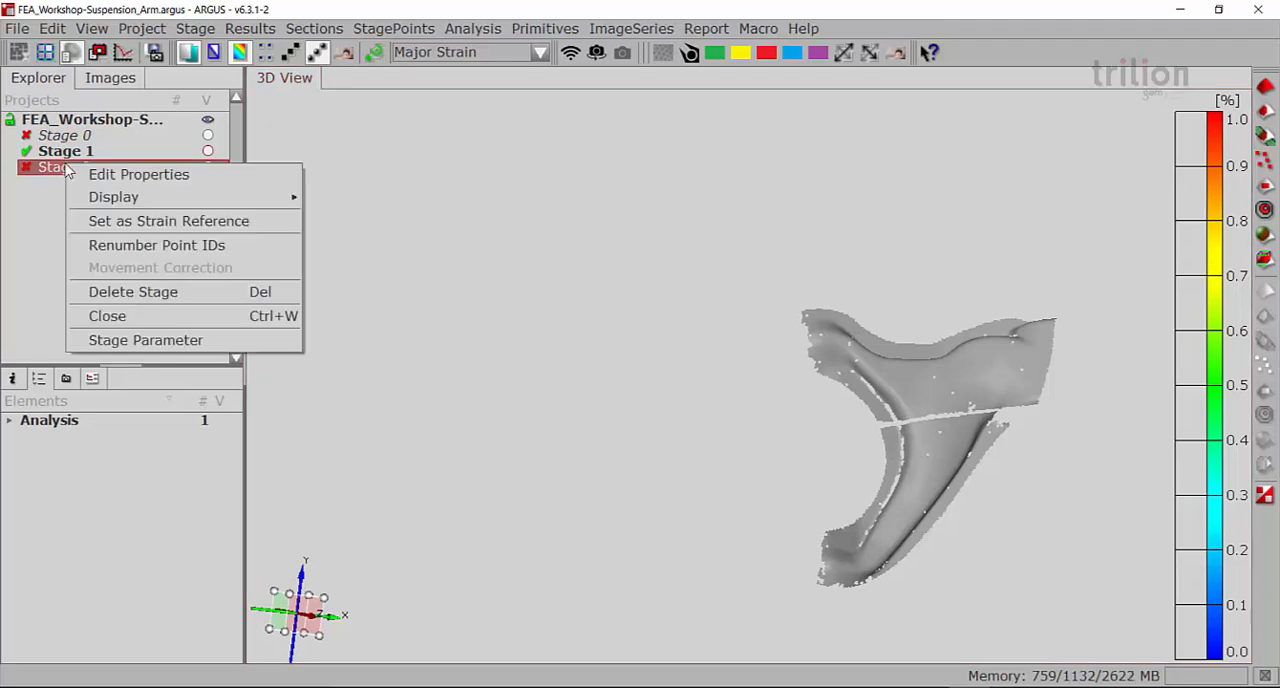
{"action": "left_click", "coordinate": [150, 247]}
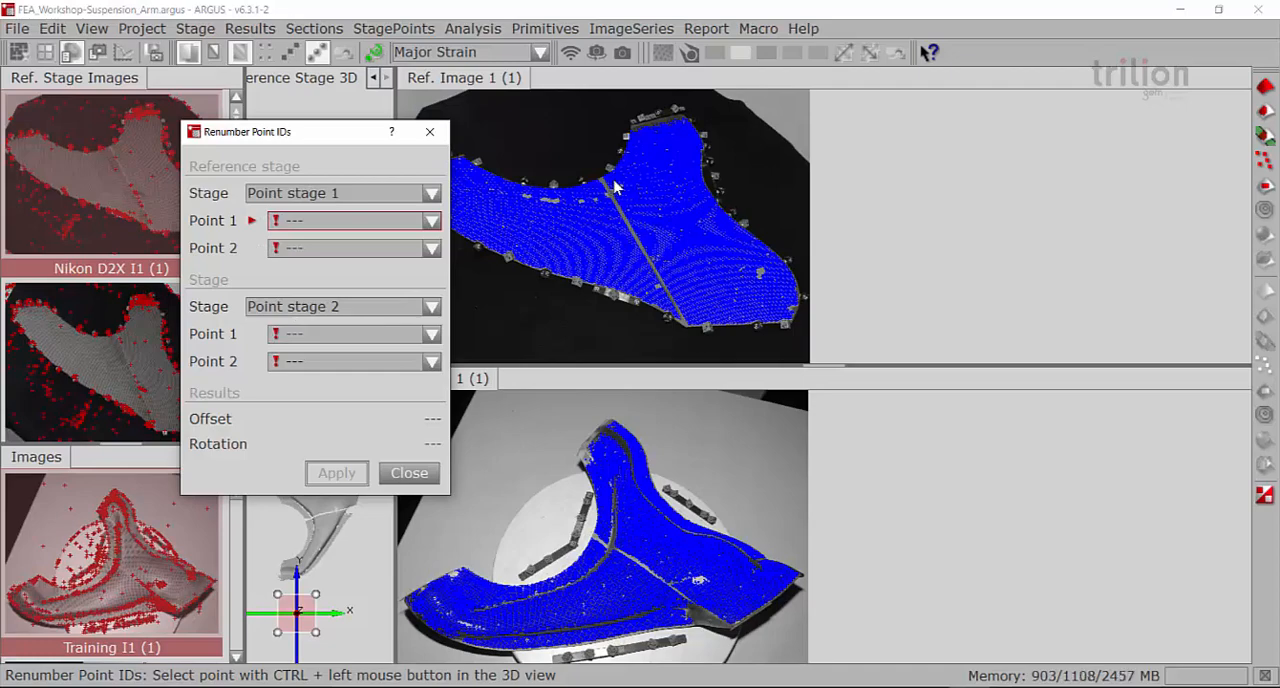
{"action": "scroll", "coordinate": [614, 180], "scroll_direction": "up", "scroll_amount": 5}
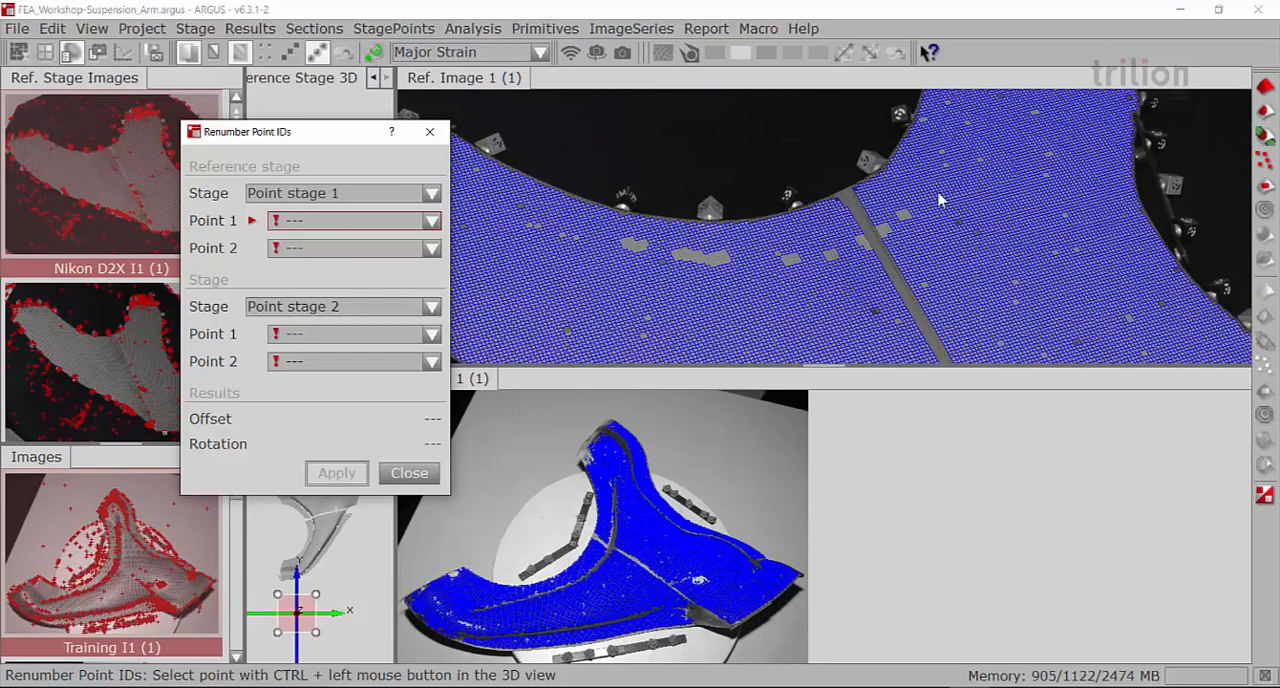
{"action": "scroll", "coordinate": [710, 192], "scroll_direction": "up", "scroll_amount": 2}
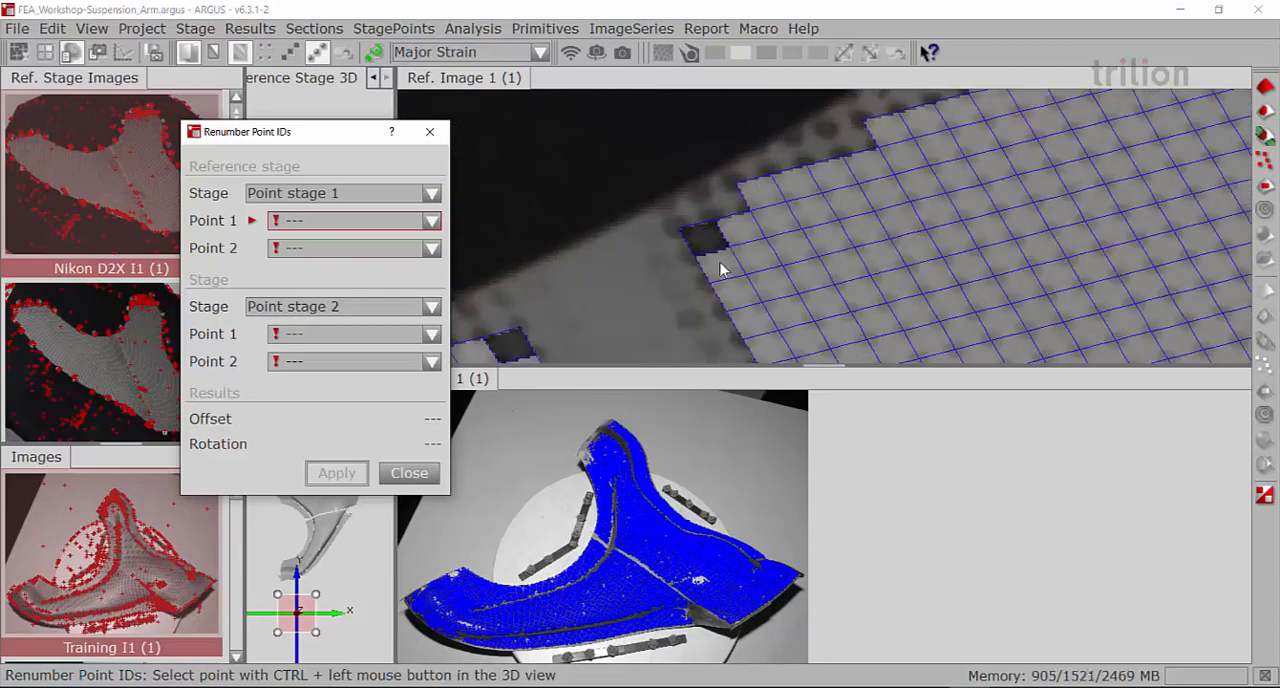
{"action": "scroll", "coordinate": [603, 546], "scroll_direction": "up", "scroll_amount": 5}
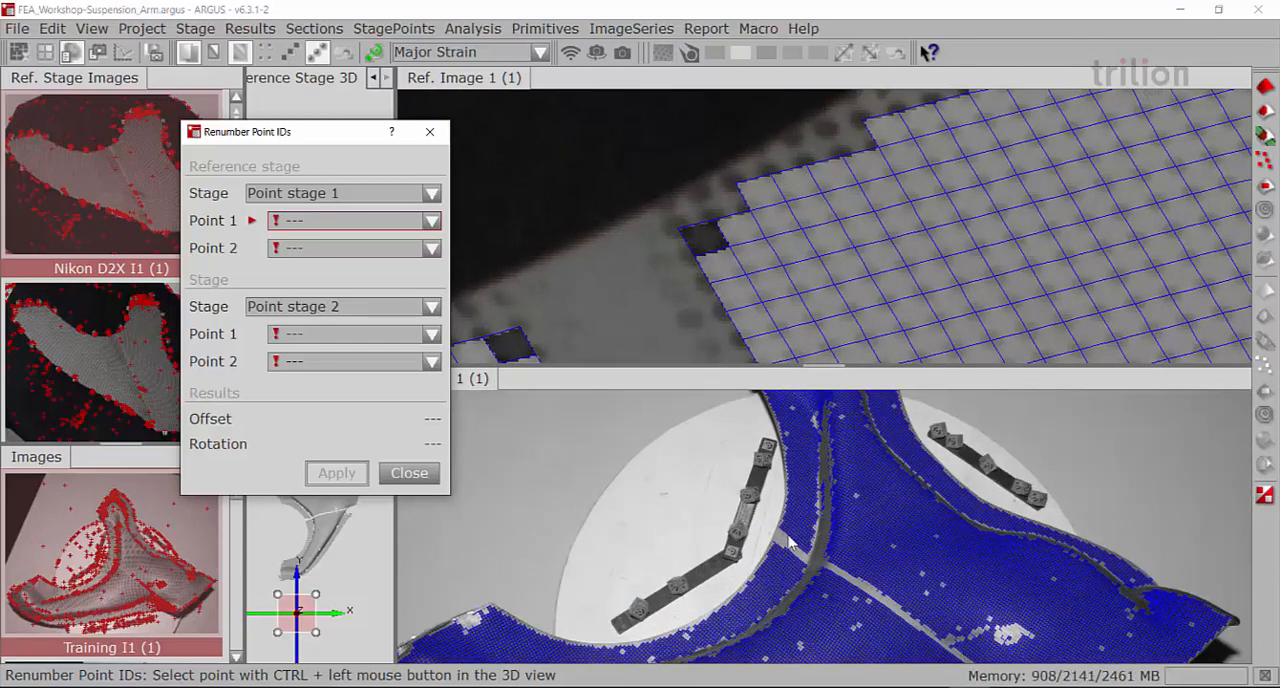
{"action": "scroll", "coordinate": [748, 537], "scroll_direction": "up", "scroll_amount": 4}
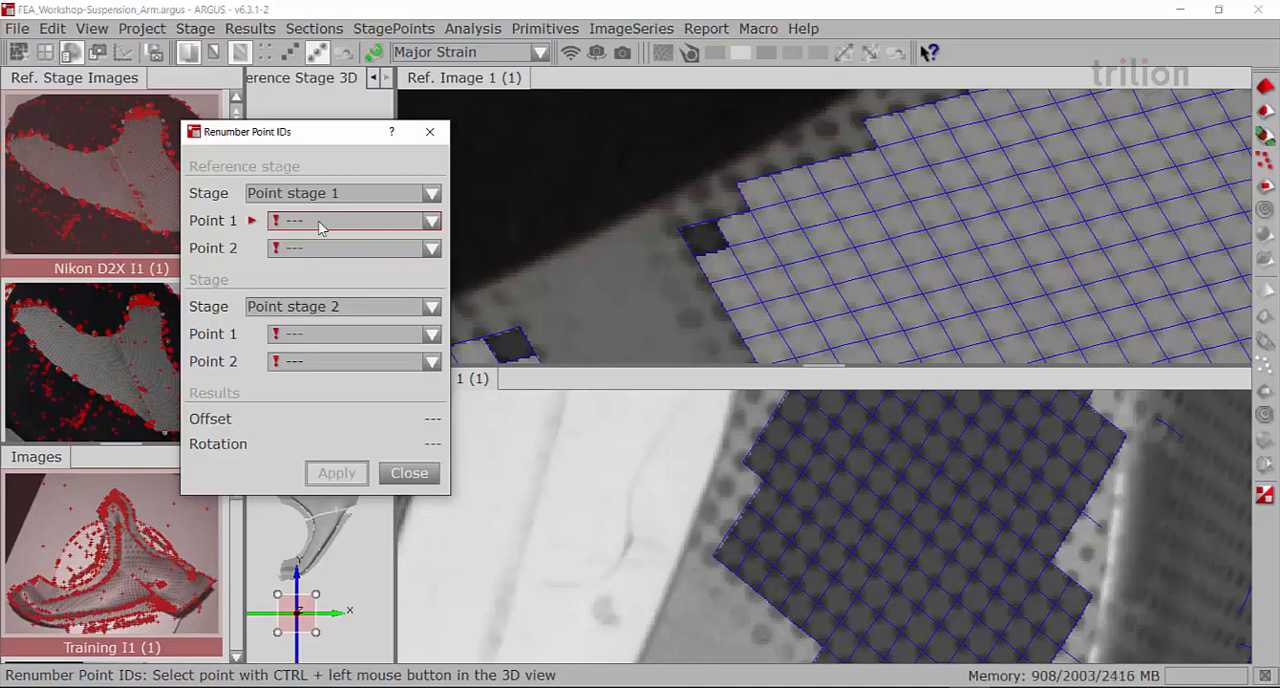
{"action": "left_click", "coordinate": [682, 237]}
{"action": "left_click", "coordinate": [682, 237], "text": "ctrl"}
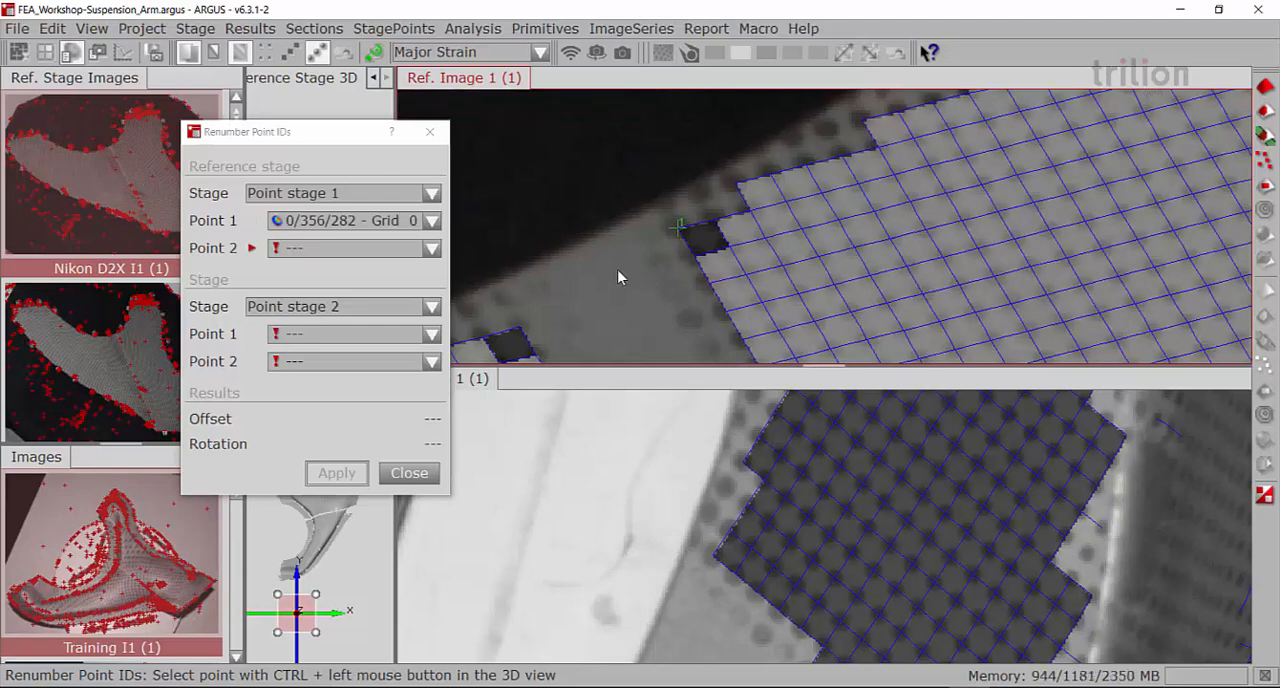
{"action": "left_click", "coordinate": [695, 256], "text": "ctrl"}
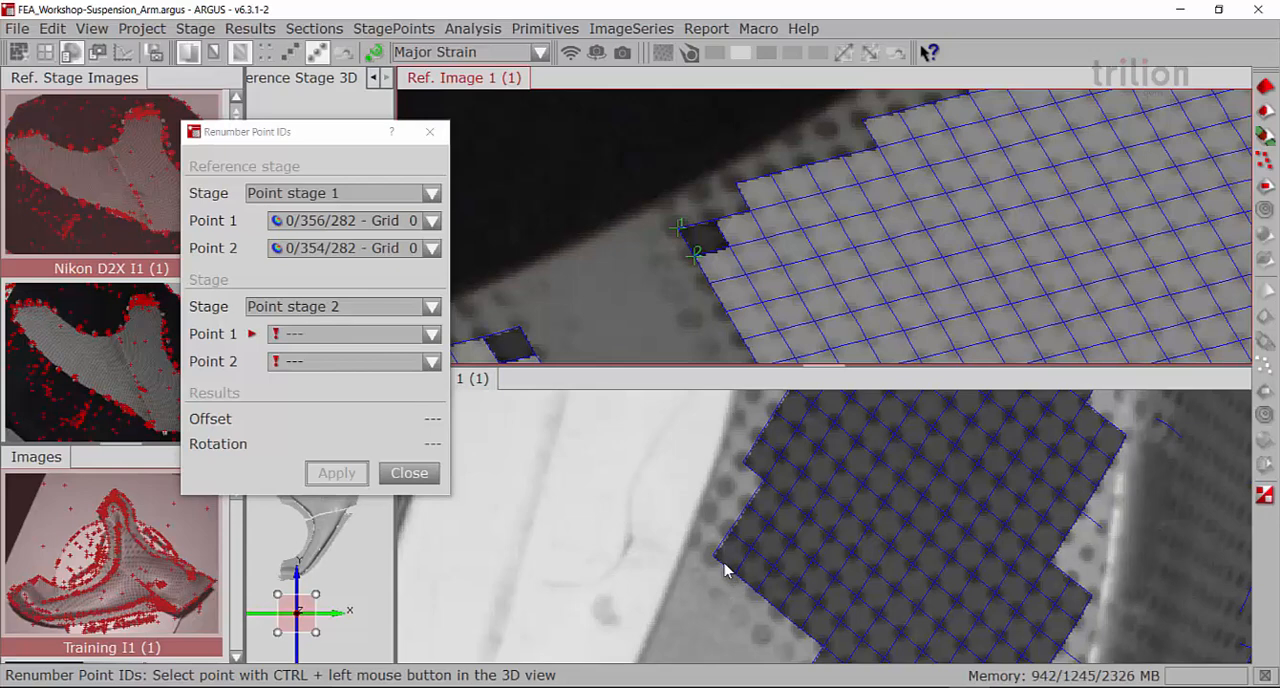
Pick the matching Stage 2 points 0/284/230 and 0/284/232 at the same grid corner, apply the point ID renumbering and finish
{"action": "scroll", "coordinate": [727, 575], "scroll_direction": "up", "scroll_amount": 3}
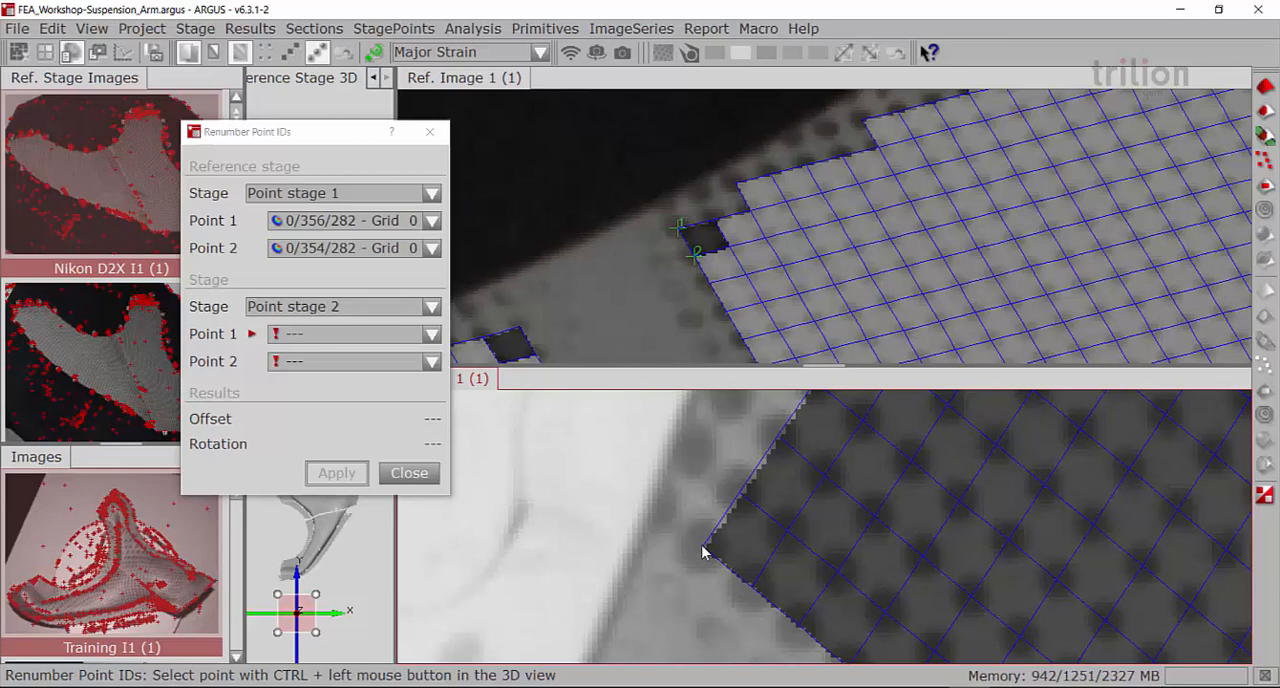
{"action": "left_click", "coordinate": [705, 545], "text": "ctrl"}
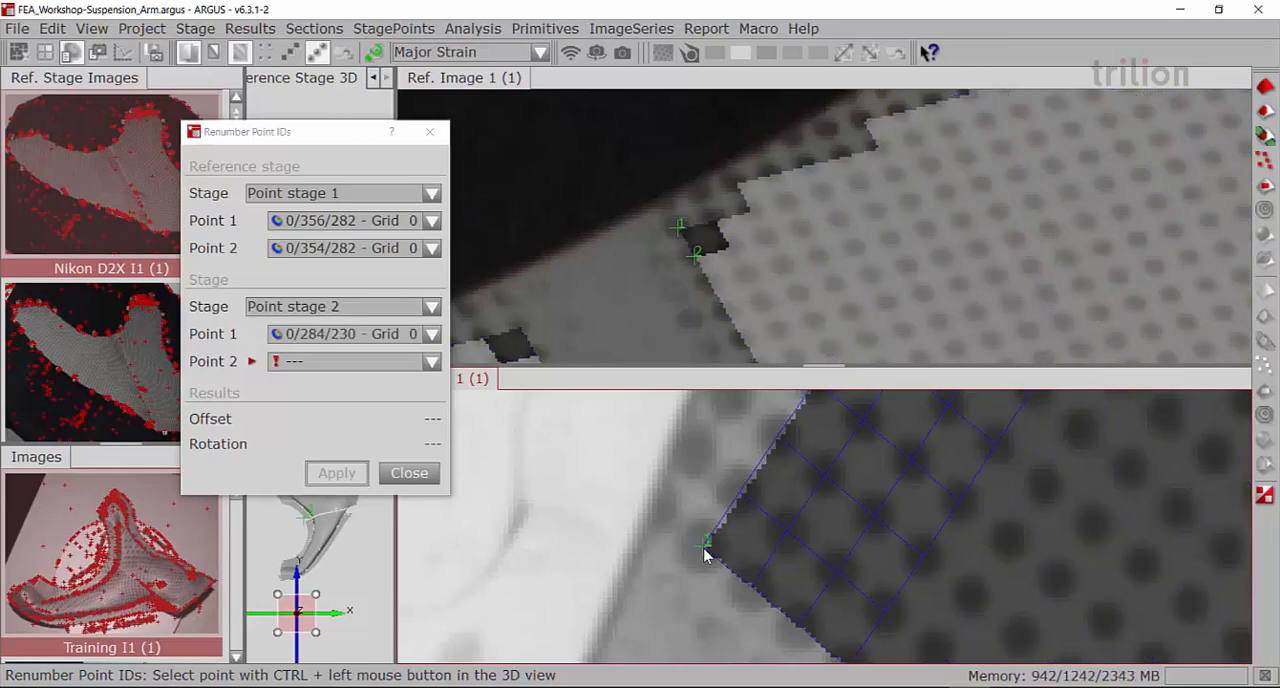
{"action": "left_click", "coordinate": [752, 586], "text": "ctrl"}
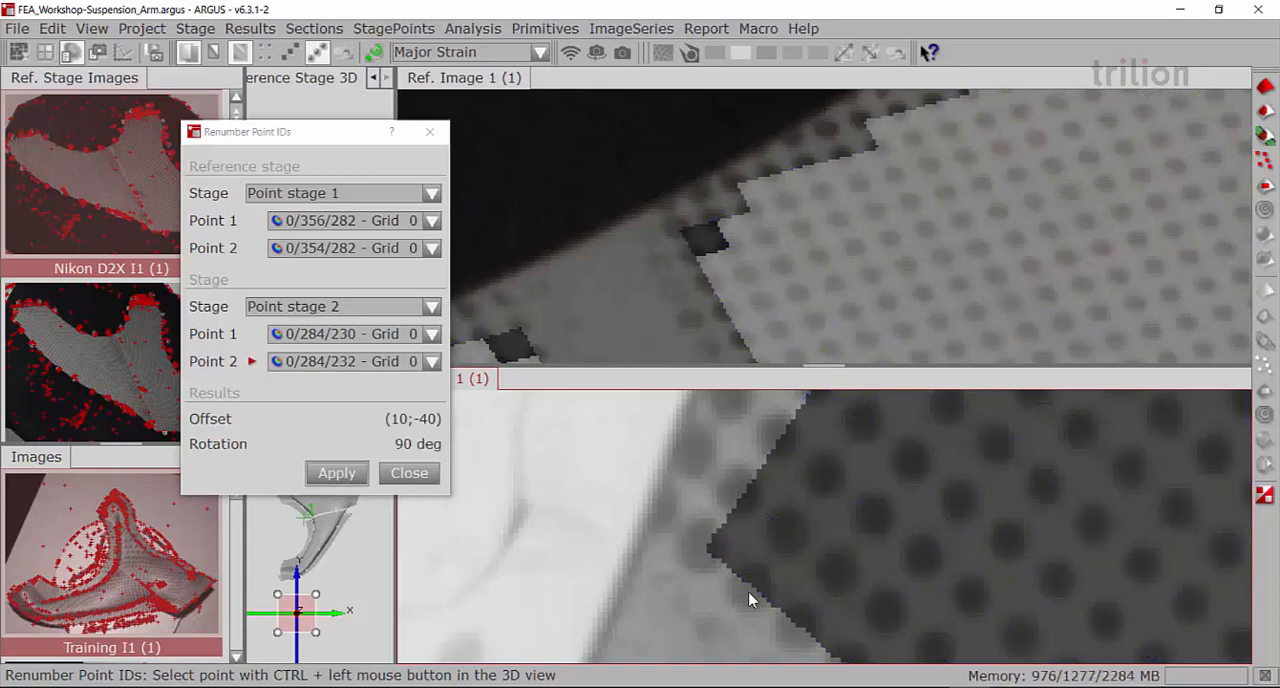
{"action": "left_click", "coordinate": [347, 479]}
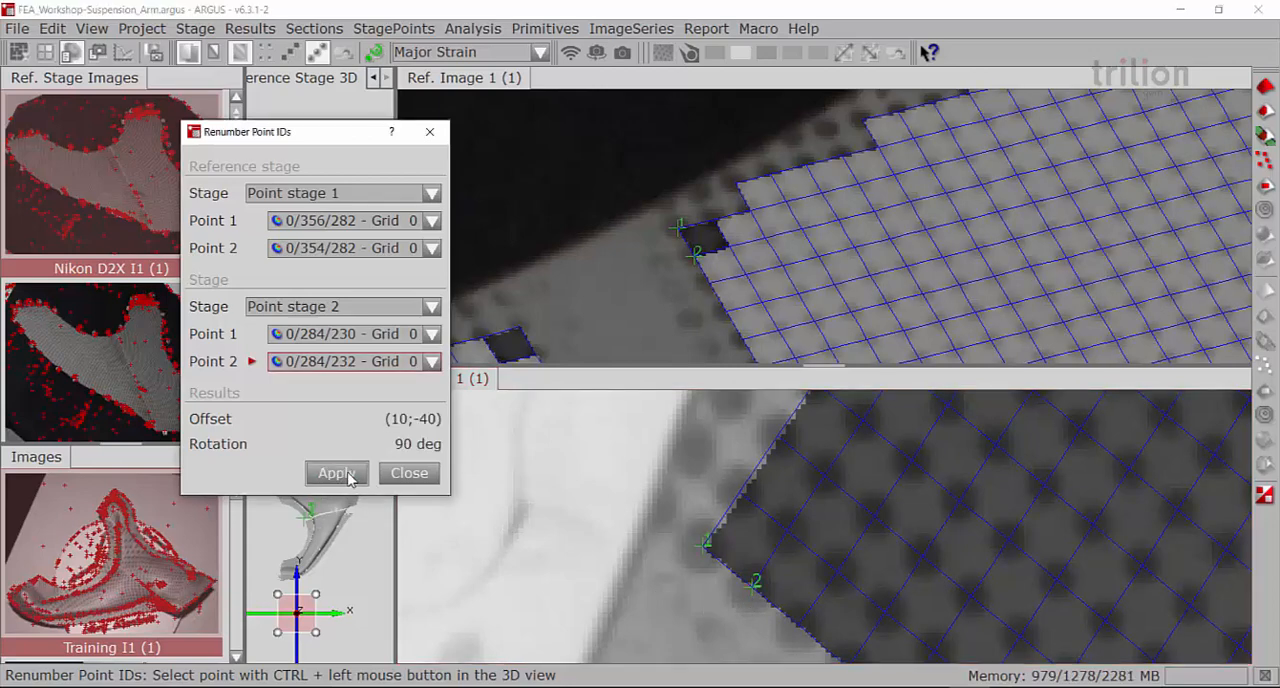
{"action": "left_click", "coordinate": [347, 477]}
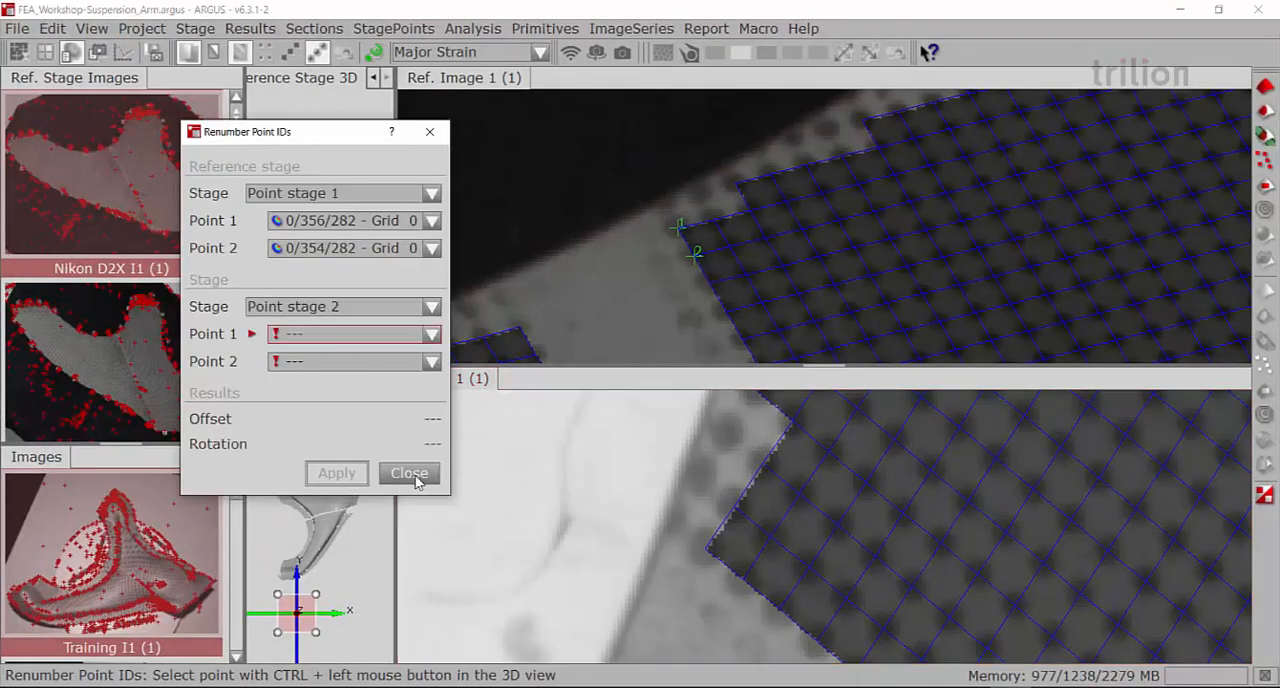
{"action": "left_click", "coordinate": [415, 476]}
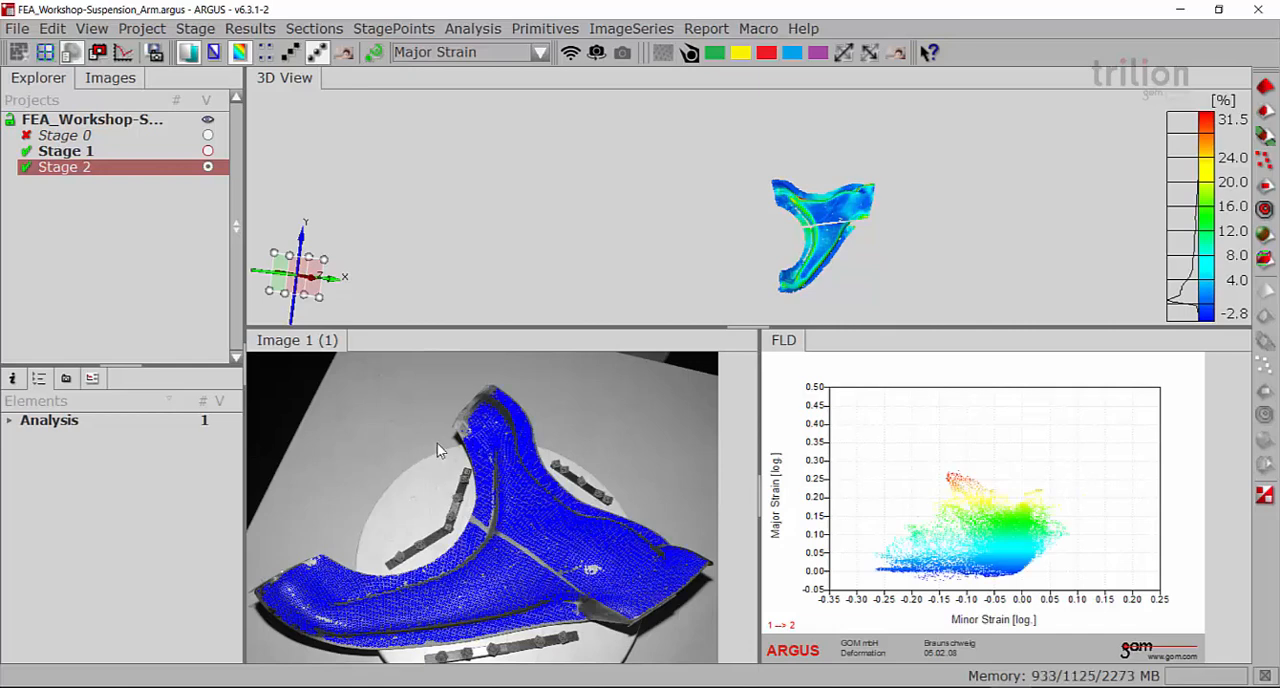
Display Stage 1 and Stage 2 in turn to examine the major strain on the flat and formed part
{"action": "left_click", "coordinate": [67, 155]}
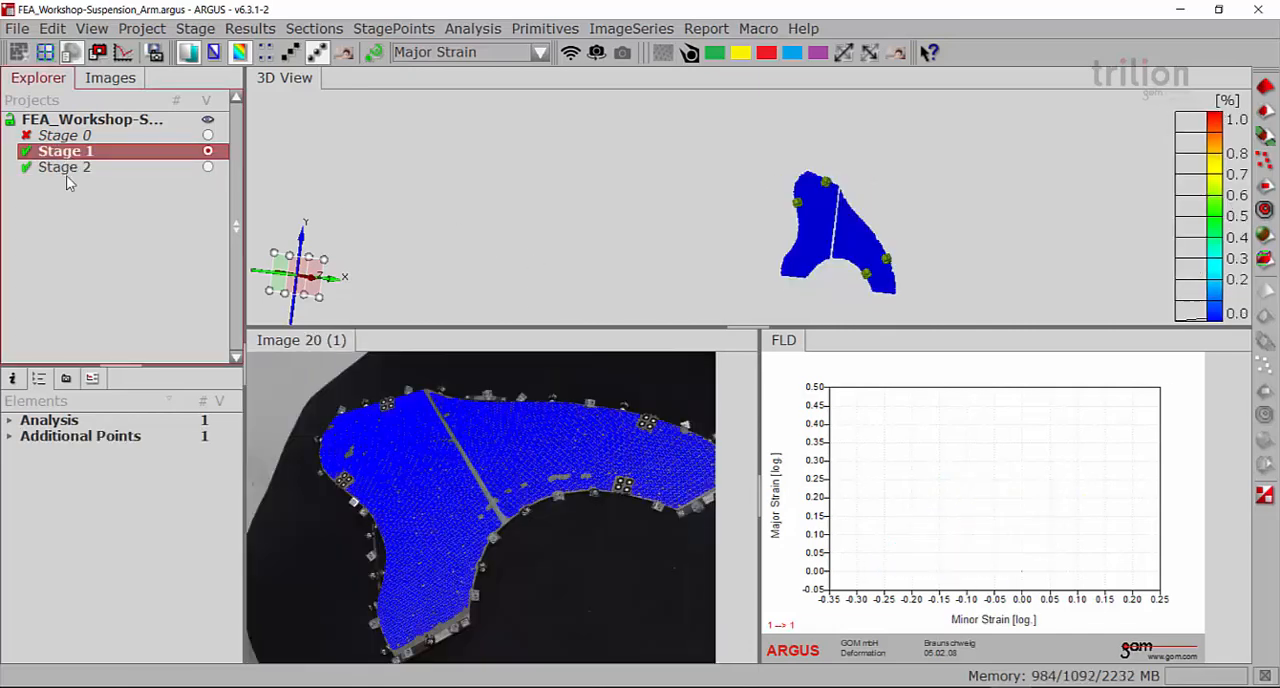
{"action": "left_click", "coordinate": [72, 172]}
{"action": "left_click_drag", "start_coordinate": [849, 240], "coordinate": [818, 277]}
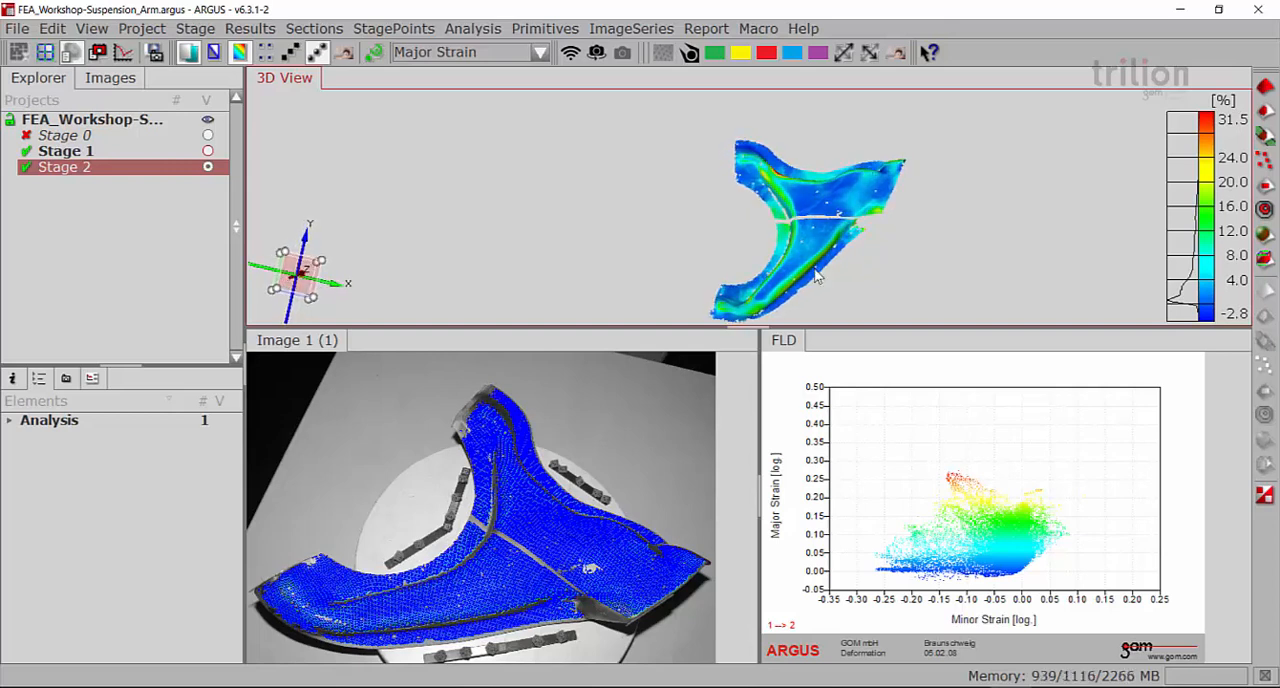